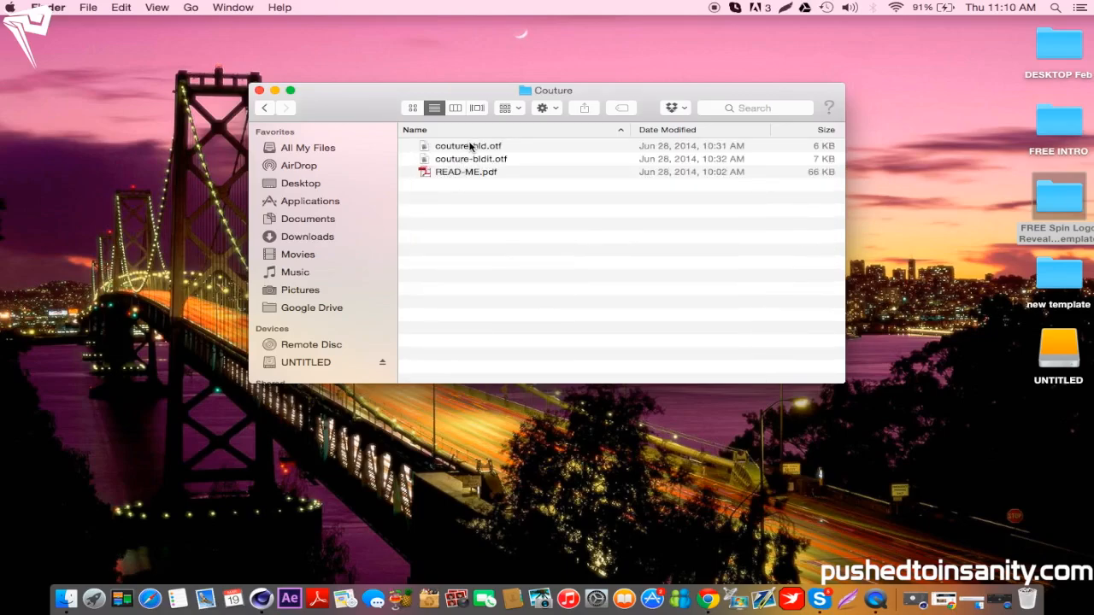
Install the couture-bld.otf font in Font Book despite the validation warning, and close the font library.
{"action": "double_click", "coordinate": [469, 147]}
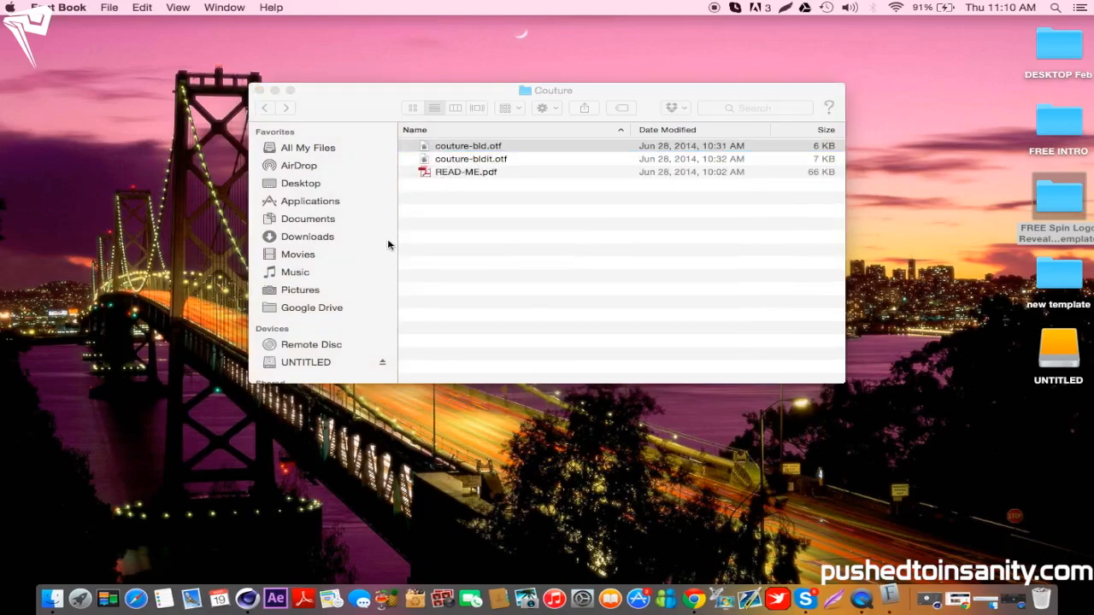
{"action": "left_click", "coordinate": [266, 396]}
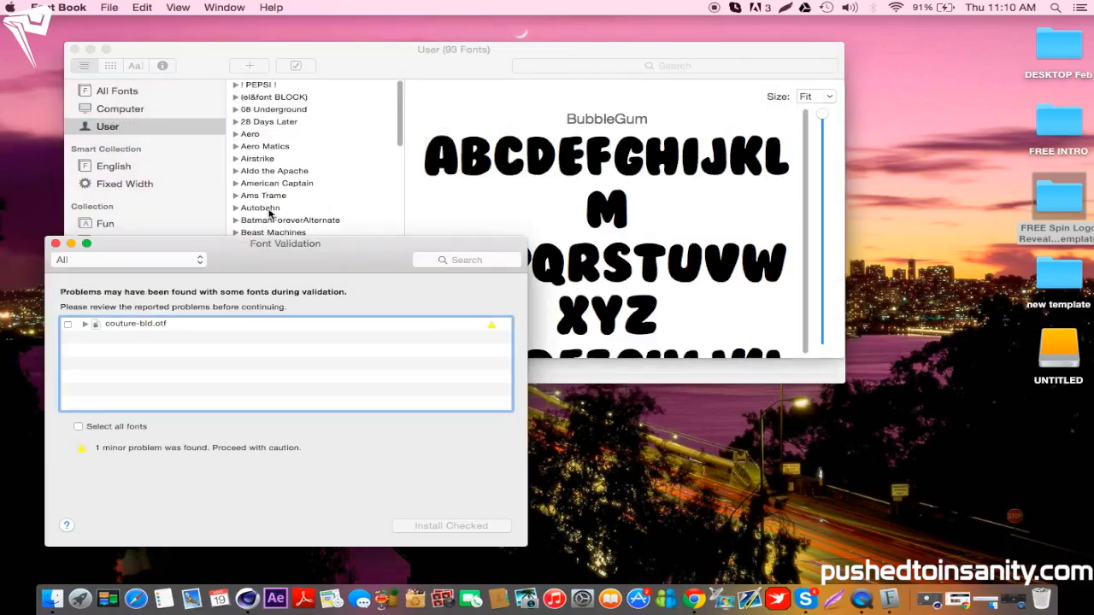
{"action": "left_click", "coordinate": [69, 325]}
{"action": "left_click", "coordinate": [479, 525]}
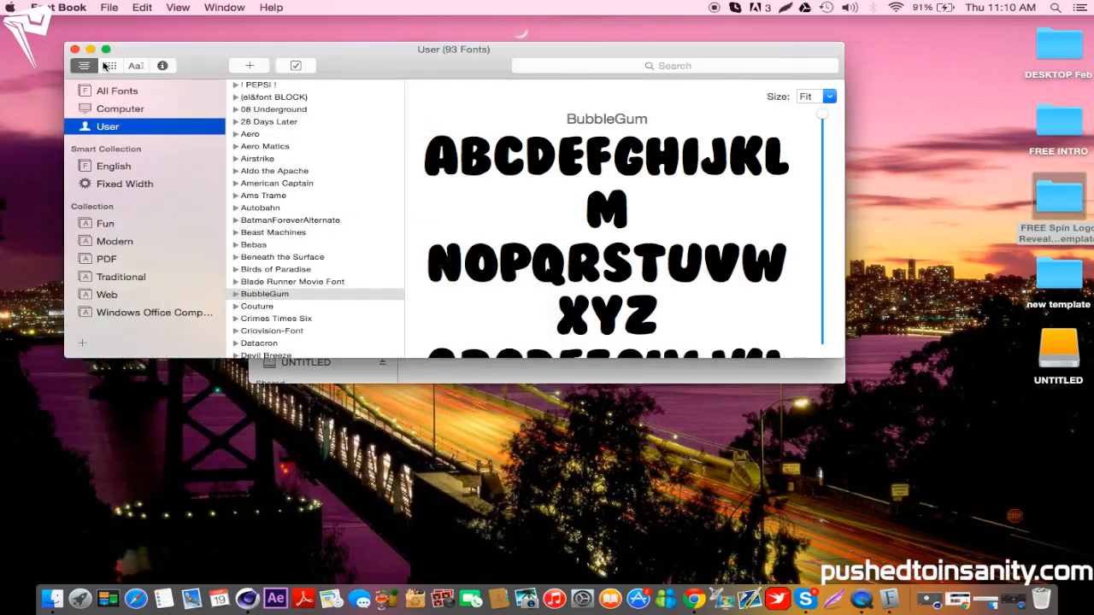
{"action": "left_click", "coordinate": [76, 50]}
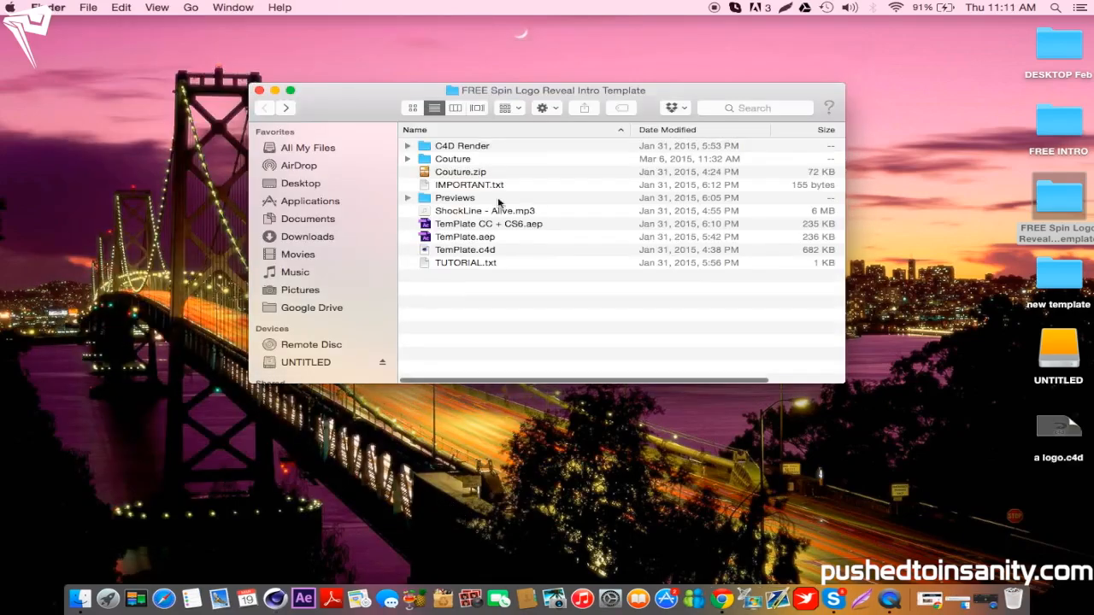
Open TemPlate.c4d from the template folder in Cinema 4D and close the folder window.
{"action": "double_click", "coordinate": [466, 250]}
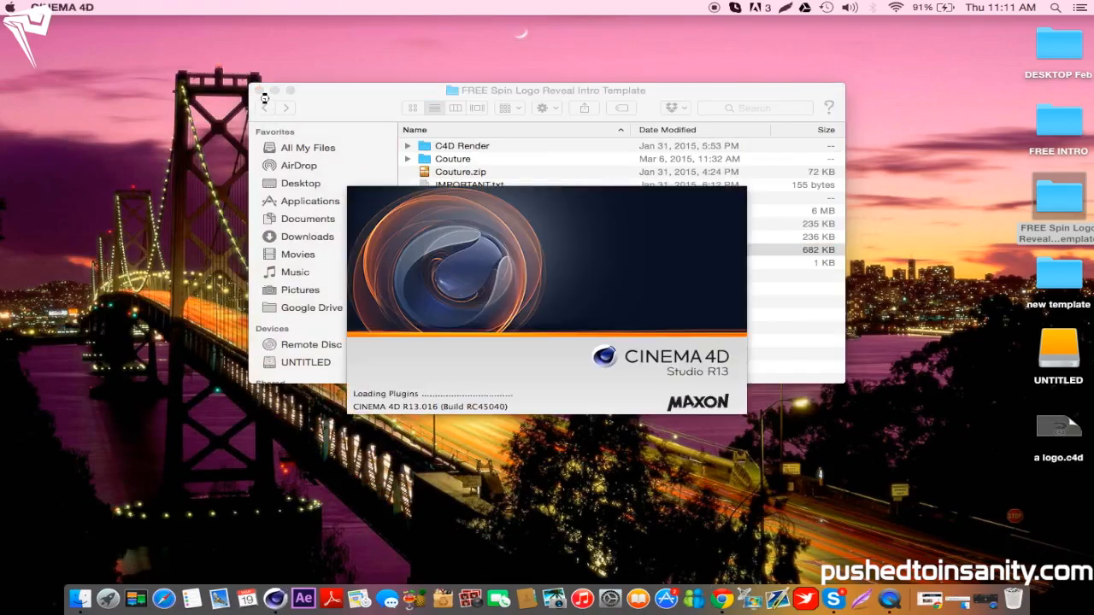
{"action": "left_click", "coordinate": [261, 92]}
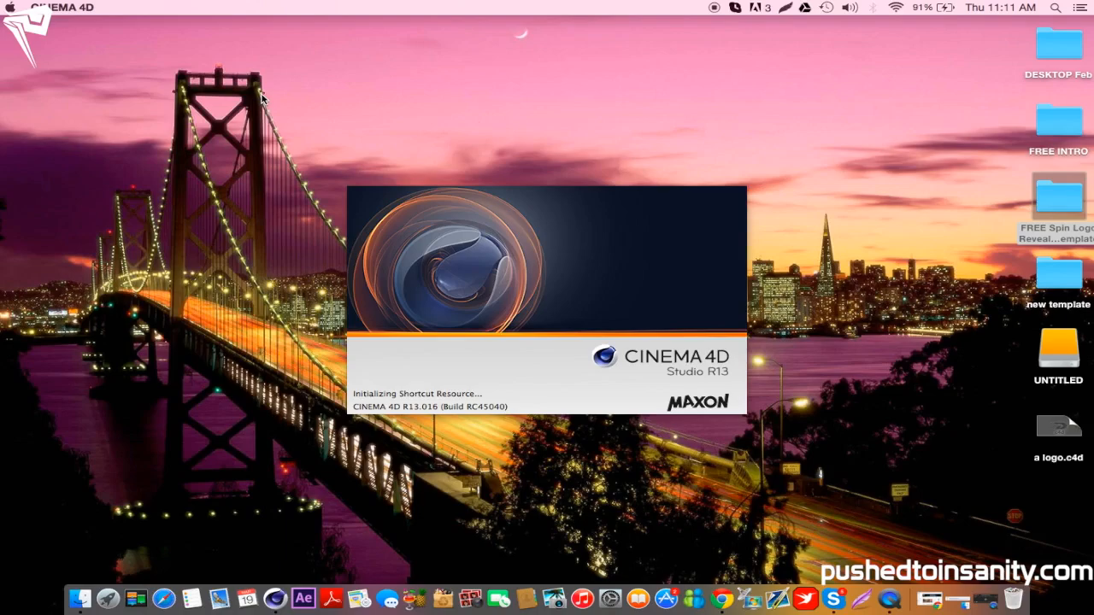
{"action": "left_click", "coordinate": [239, 106]}
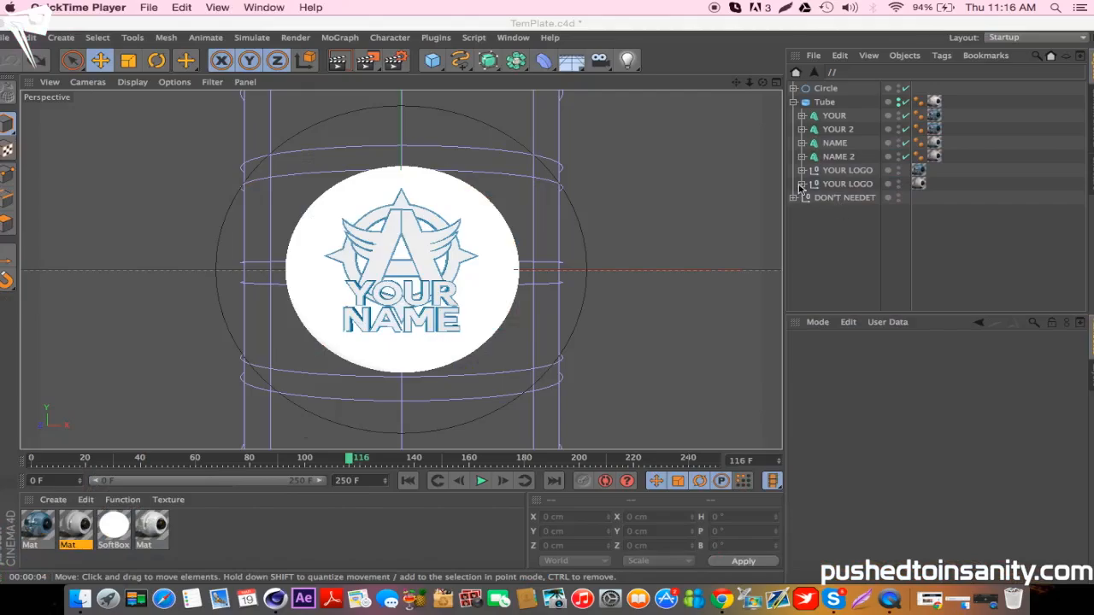
Search for "pti logo" and merge PTI LOGO.ai into the scene, importing at scale 1 centimeter with connected splines.
{"action": "left_click", "coordinate": [6, 42]}
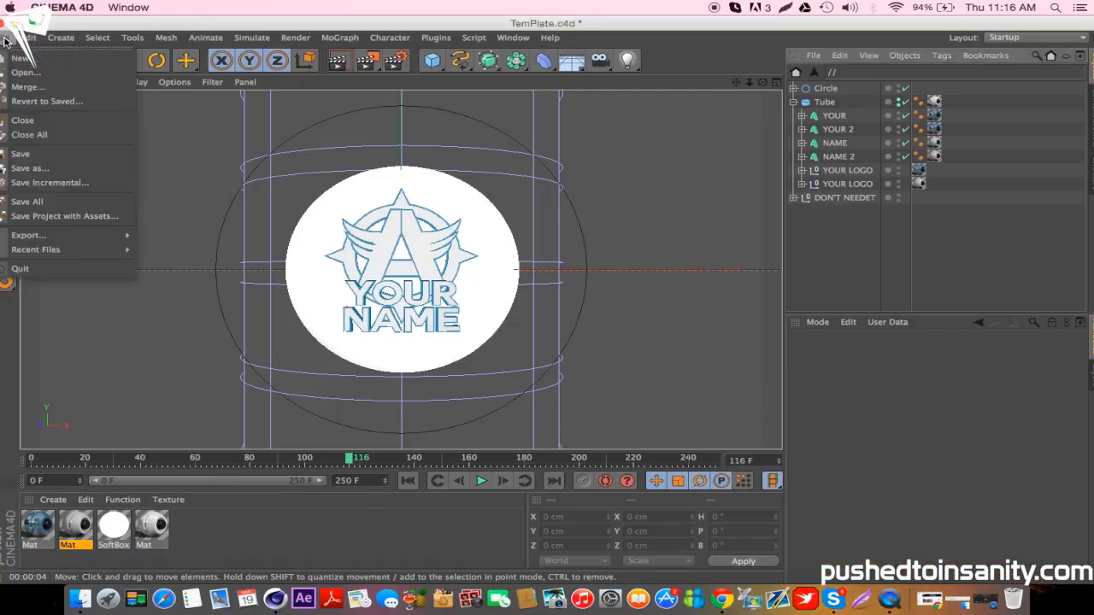
{"action": "left_click", "coordinate": [27, 89]}
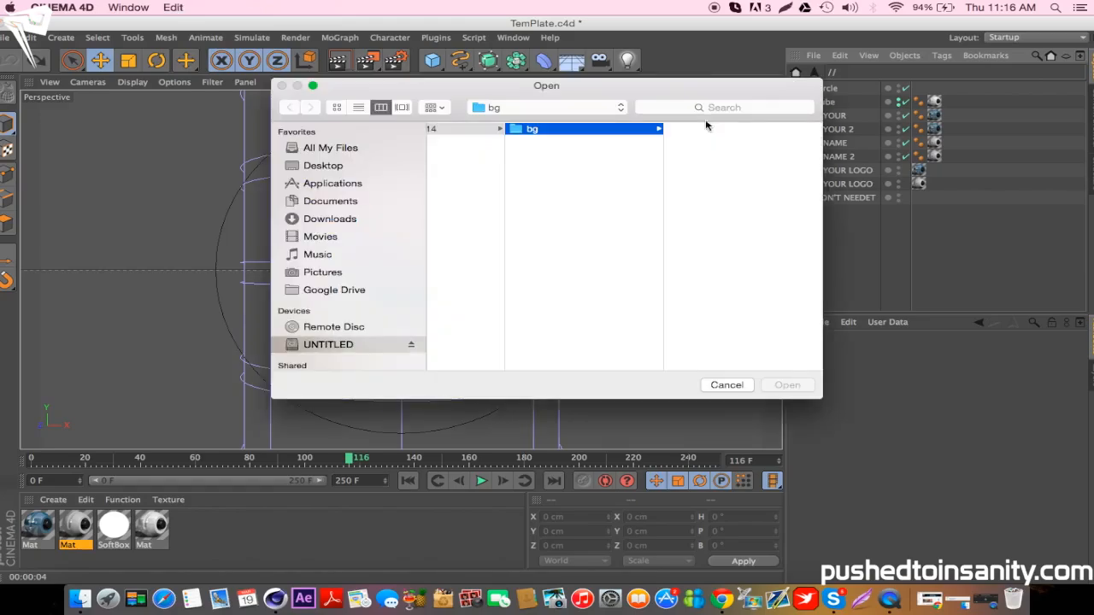
{"action": "left_click", "coordinate": [733, 106]}
{"action": "type", "text": "pti logo"}
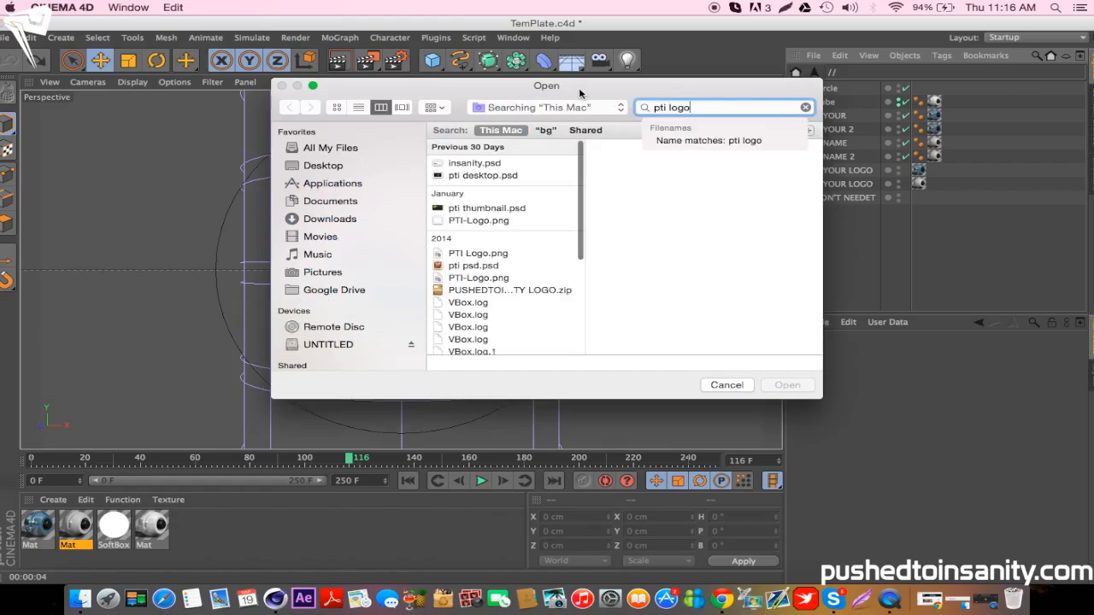
{"action": "scroll", "coordinate": [504, 257], "scroll_direction": "down", "scroll_amount": 5}
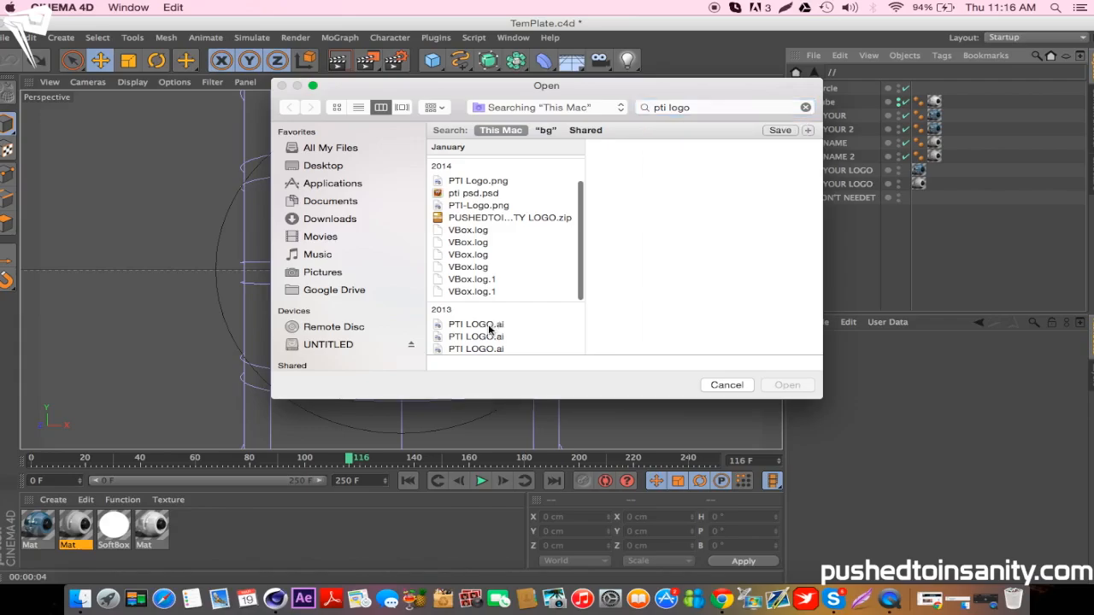
{"action": "left_click", "coordinate": [491, 325]}
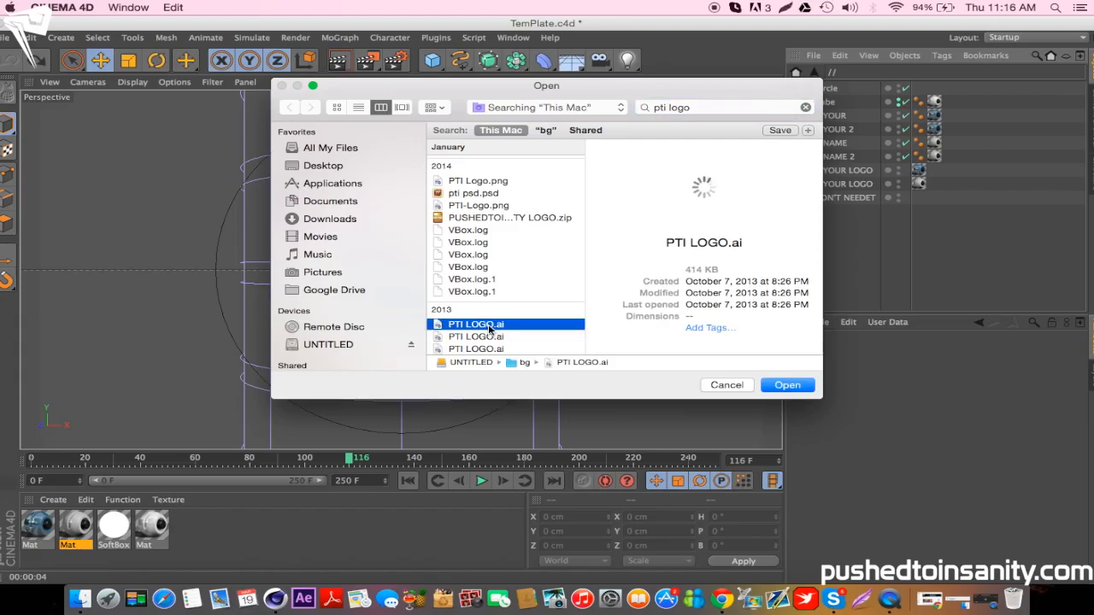
{"action": "double_click", "coordinate": [490, 329]}
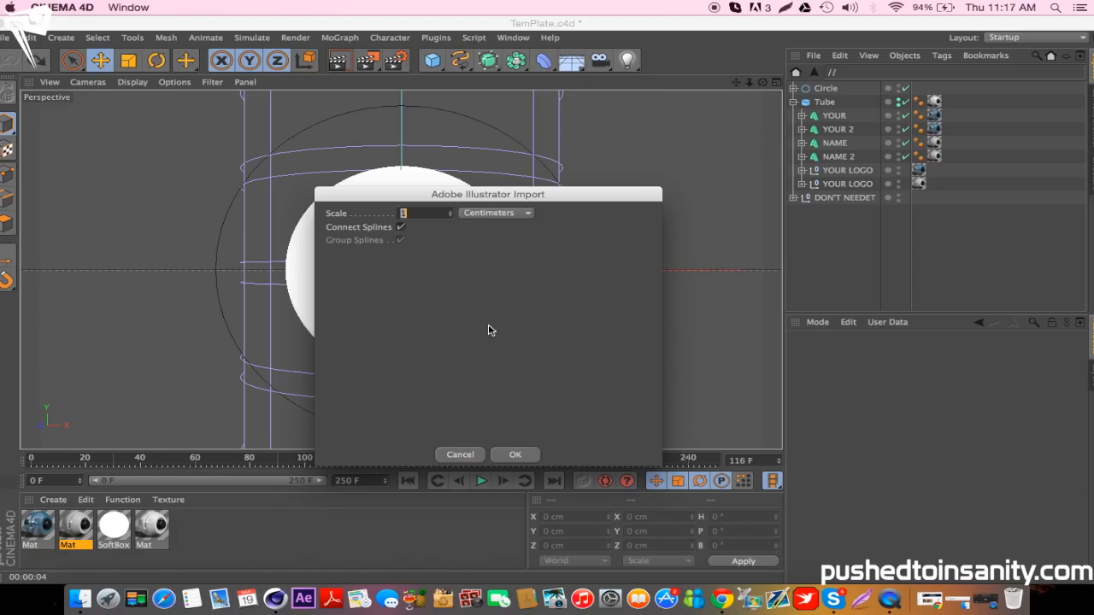
{"action": "key", "text": "Return"}
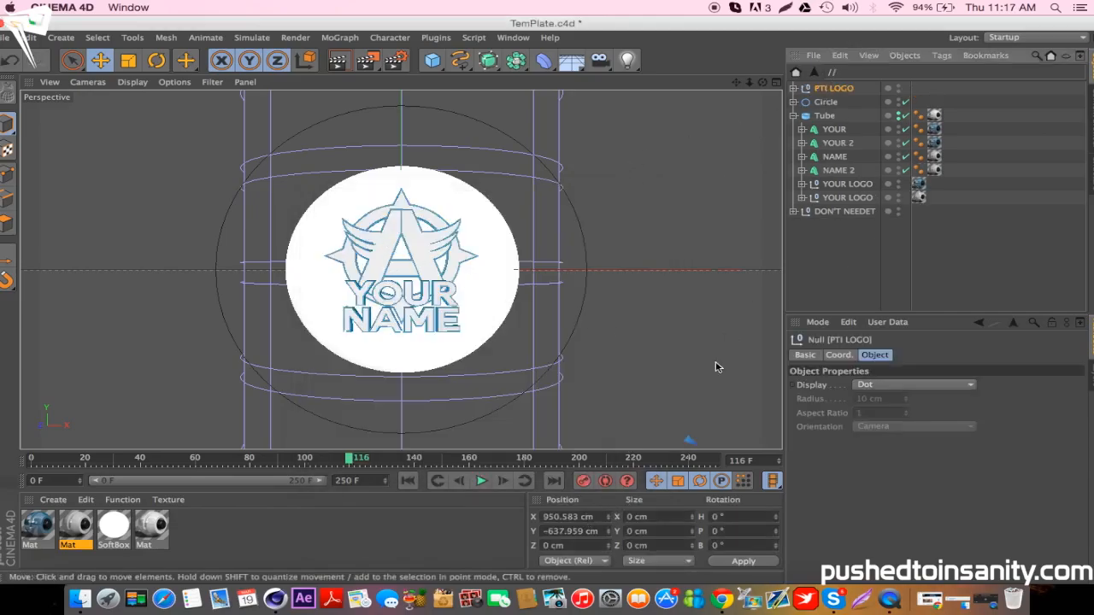
Set the PTI LOGO object's X and Y position to 0 cm.
{"action": "left_click", "coordinate": [581, 516]}
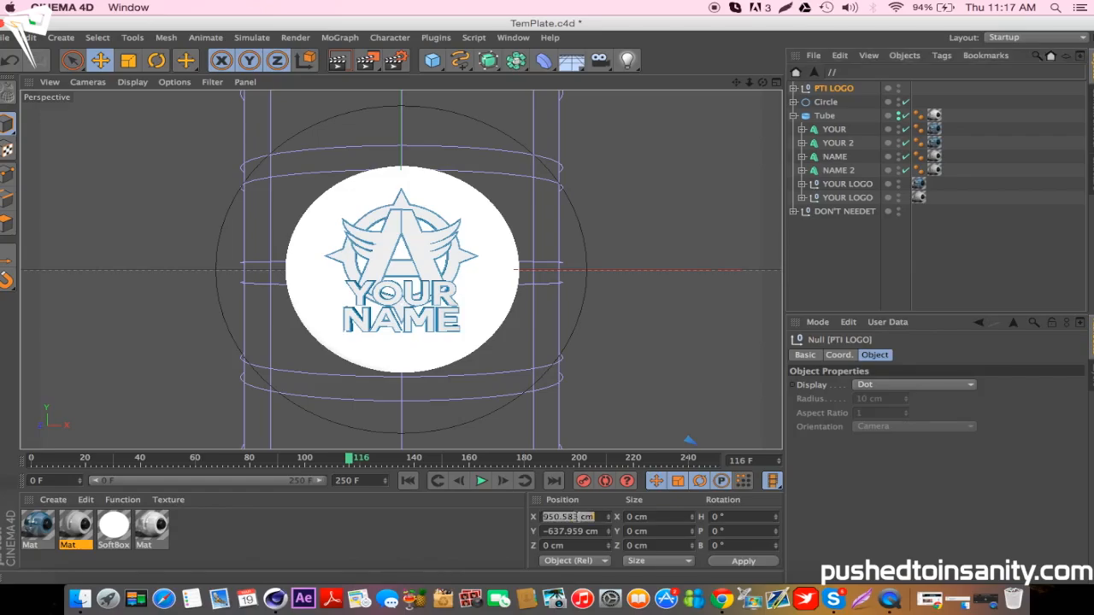
{"action": "type", "text": "0"}
{"action": "key", "text": "Tab"}
{"action": "type", "text": "0"}
{"action": "key", "text": "Tab"}
{"action": "left_click", "coordinate": [743, 560]}
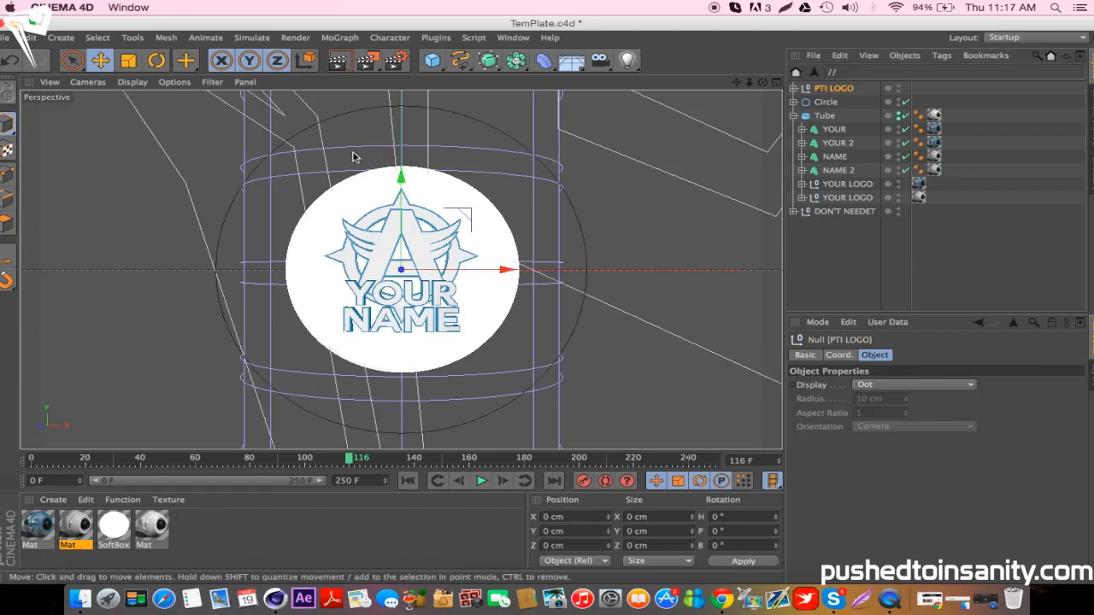
Scale PTI LOGO down to fit the white circle and move it to about -27 cm in Z.
{"action": "left_click", "coordinate": [126, 60]}
{"action": "left_click_drag", "start_coordinate": [466, 213], "coordinate": [419, 270]}
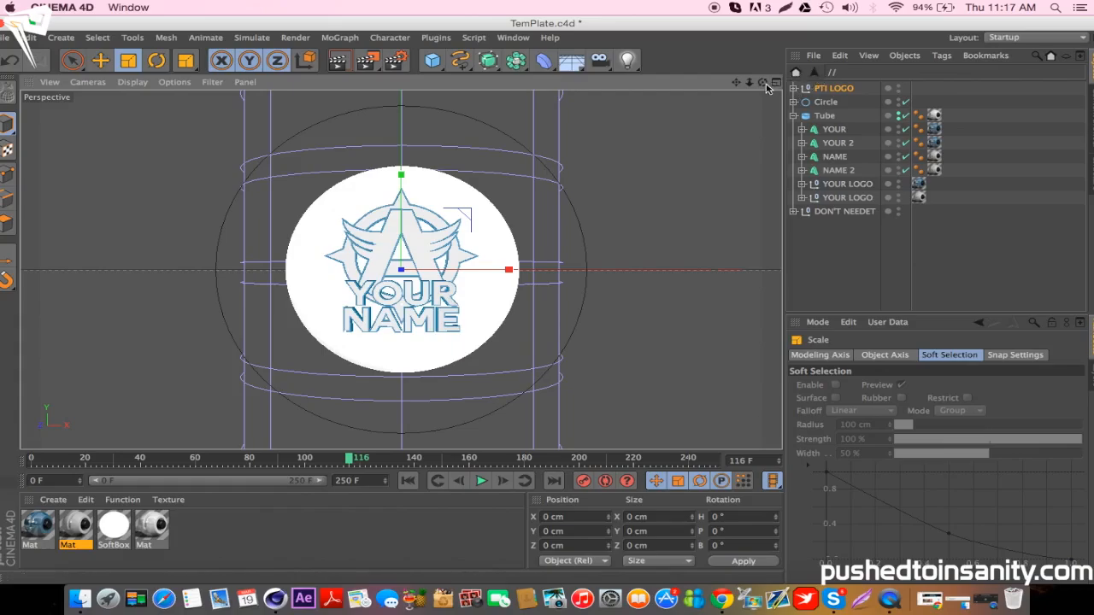
{"action": "left_click_drag", "start_coordinate": [763, 83], "coordinate": [760, 83]}
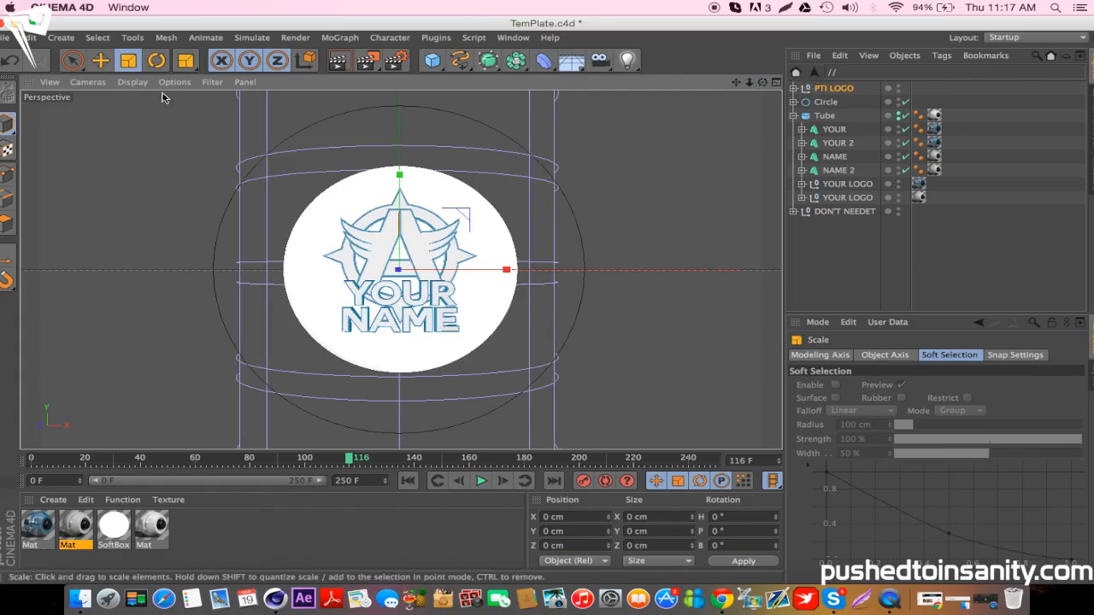
{"action": "left_click", "coordinate": [110, 64]}
{"action": "left_click_drag", "start_coordinate": [396, 270], "coordinate": [372, 275]}
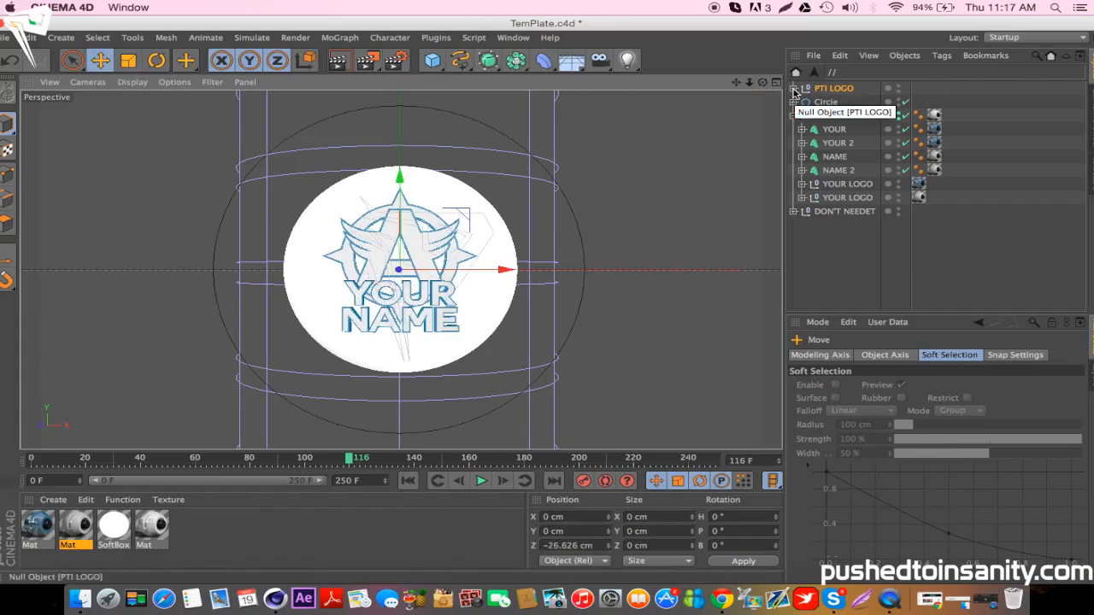
Expand both YOUR LOGO groups and collapse their Extrude NURBS objects so only the extrusions are listed.
{"action": "left_click", "coordinate": [803, 184]}
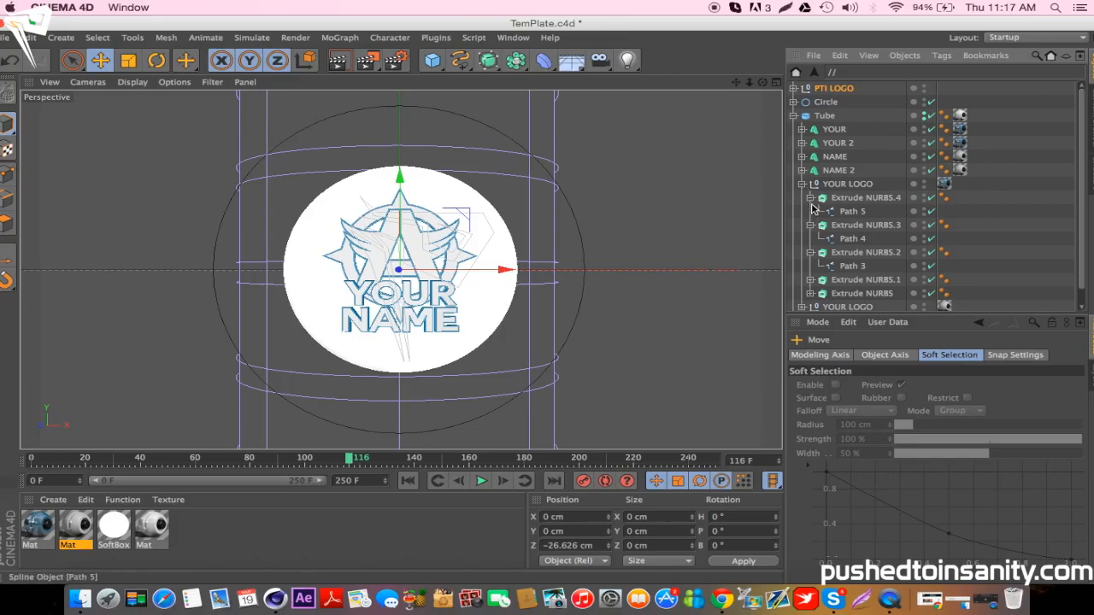
{"action": "left_click", "coordinate": [810, 197]}
{"action": "left_click", "coordinate": [810, 211]}
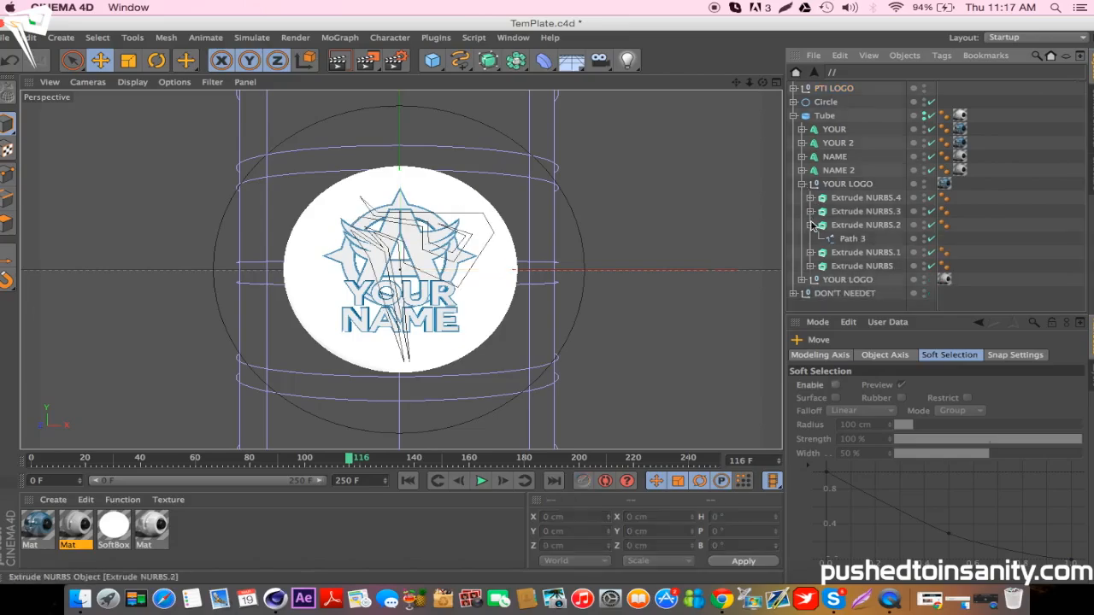
{"action": "left_click", "coordinate": [810, 225]}
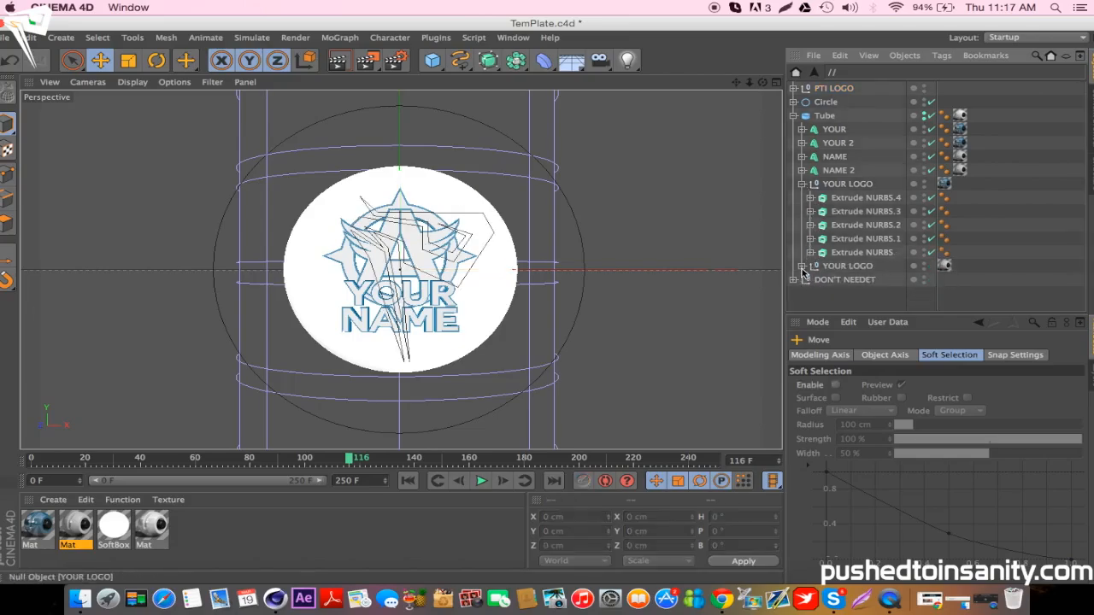
{"action": "left_click", "coordinate": [803, 266]}
{"action": "left_click", "coordinate": [810, 279]}
{"action": "left_click", "coordinate": [810, 293]}
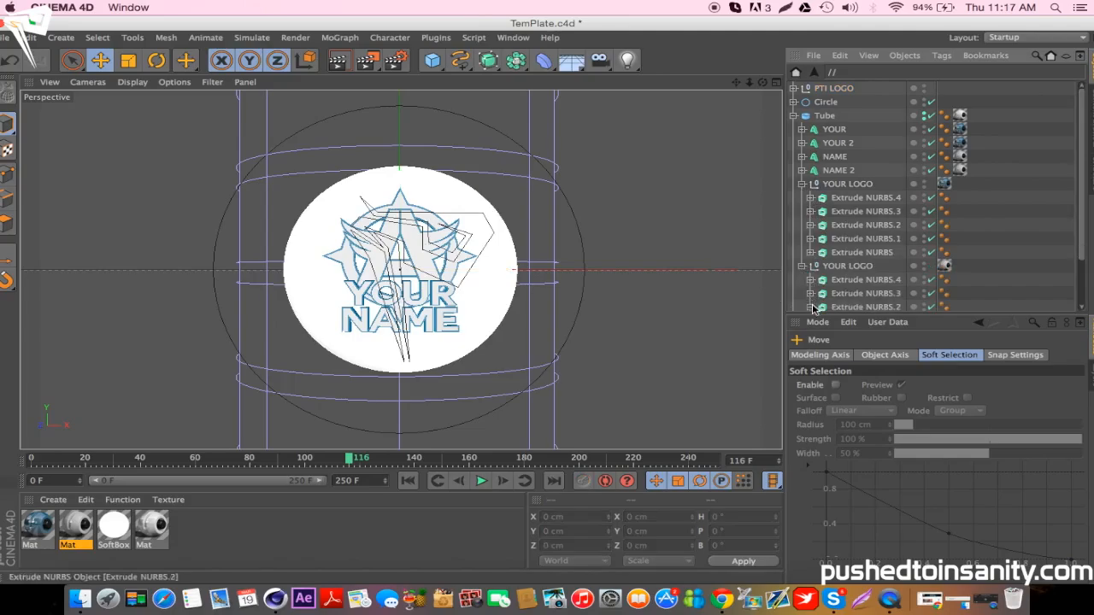
Delete Extrude NURBS.1 and Extrude NURBS from the first YOUR LOGO group.
{"action": "scroll", "coordinate": [827, 289], "scroll_direction": "down", "scroll_amount": 3}
{"action": "scroll", "coordinate": [829, 291], "scroll_direction": "up", "scroll_amount": 3}
{"action": "left_click", "coordinate": [867, 254]}
{"action": "left_click", "coordinate": [882, 229], "text": "shift"}
{"action": "left_click", "coordinate": [882, 239], "text": "shift"}
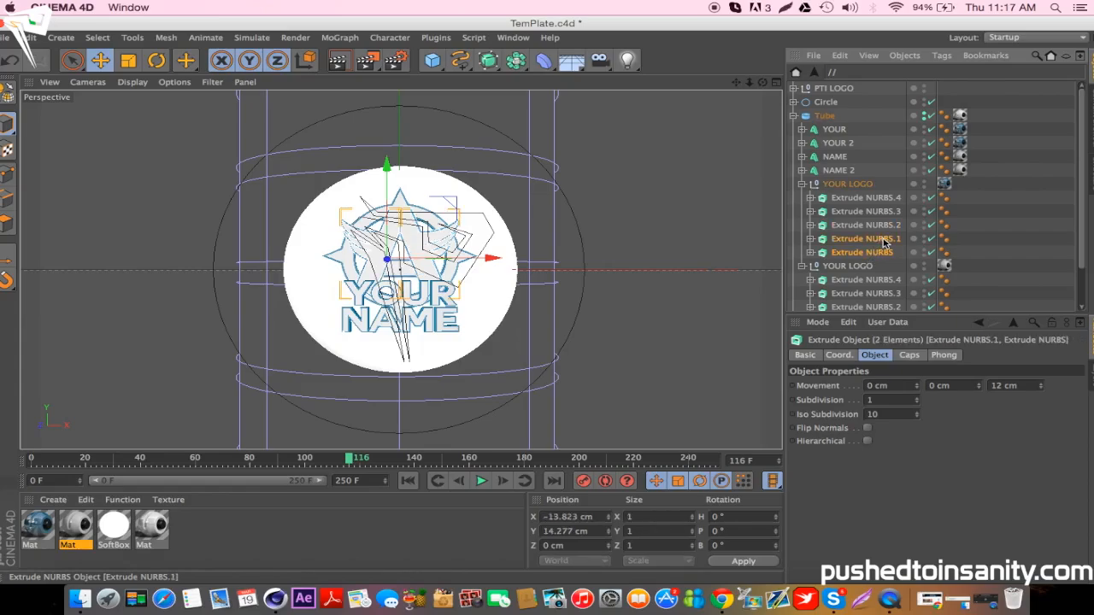
{"action": "key", "text": "Delete"}
Delete Extrude NURBS.1 and Extrude NURBS from the second YOUR LOGO group.
{"action": "scroll", "coordinate": [885, 242], "scroll_direction": "down", "scroll_amount": 1}
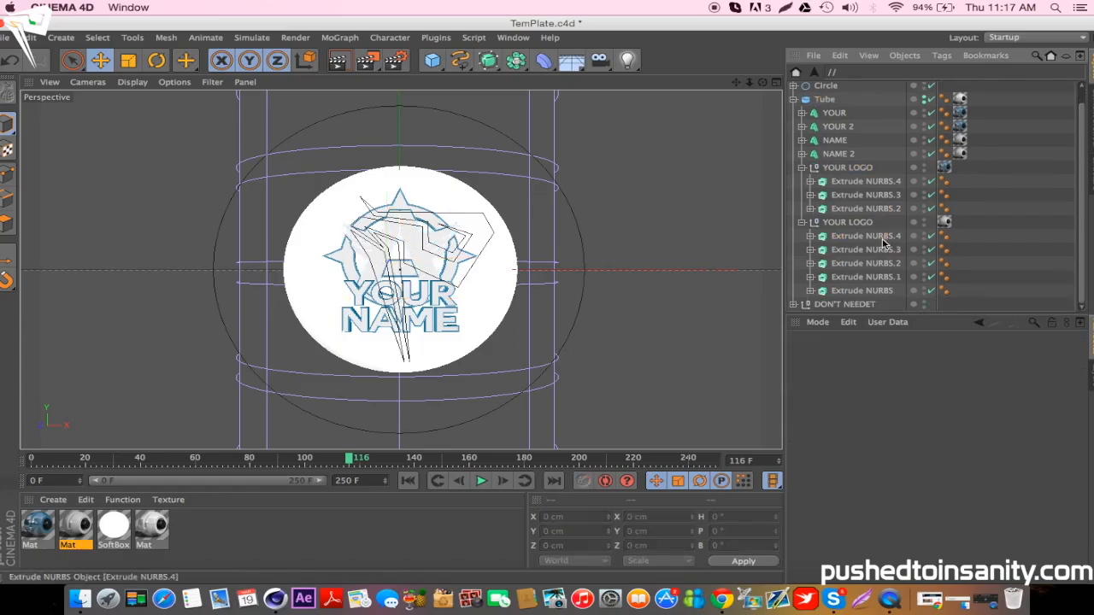
{"action": "left_click", "coordinate": [874, 291]}
{"action": "left_click", "coordinate": [872, 279], "text": "shift"}
{"action": "key", "text": "Delete"}
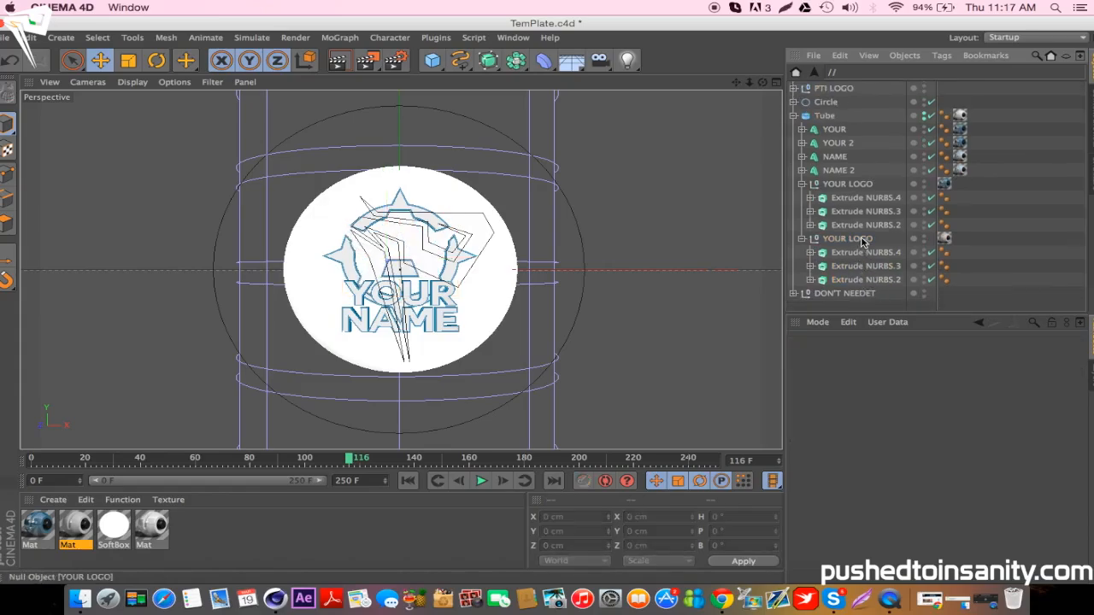
Expand PTI LOGO and every remaining Extrude NURBS object in both YOUR LOGO groups to list their paths.
{"action": "left_click", "coordinate": [794, 88]}
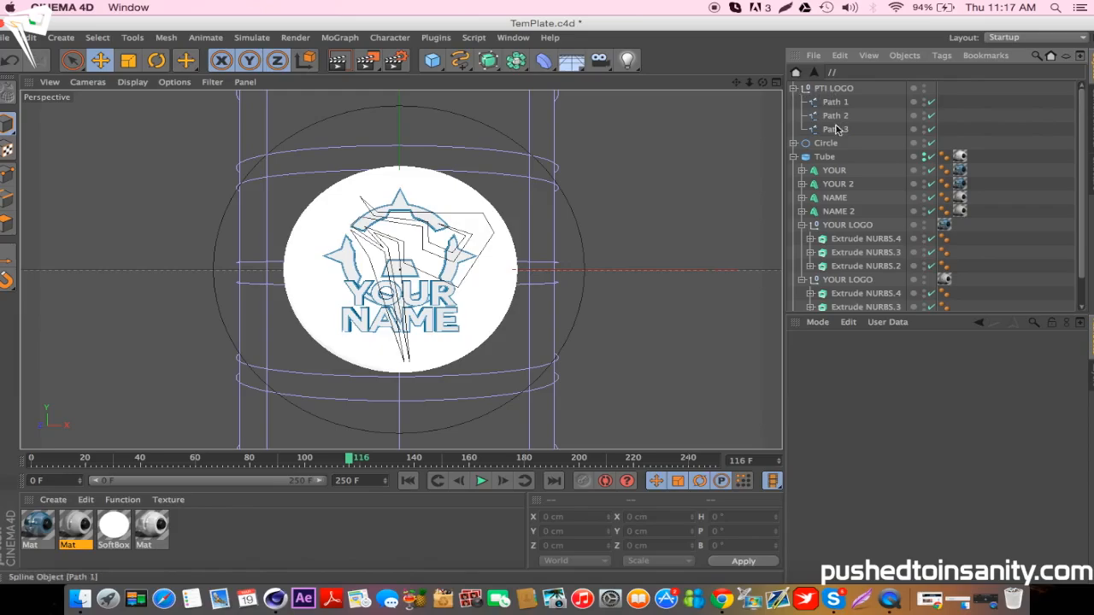
{"action": "scroll", "coordinate": [837, 148], "scroll_direction": "down", "scroll_amount": 2}
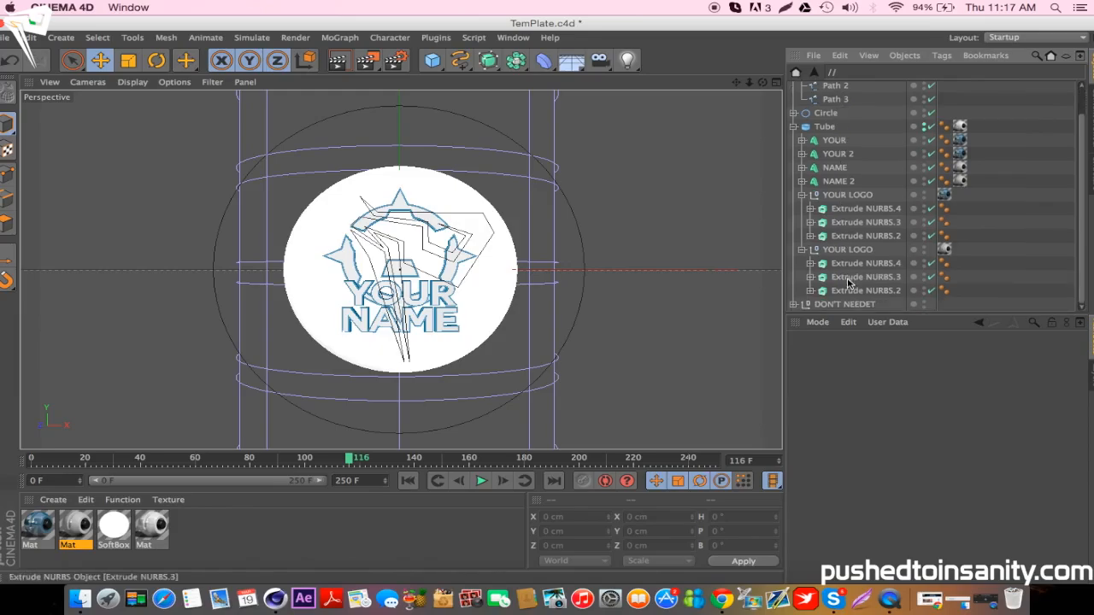
{"action": "left_click", "coordinate": [810, 209]}
{"action": "left_click", "coordinate": [810, 236]}
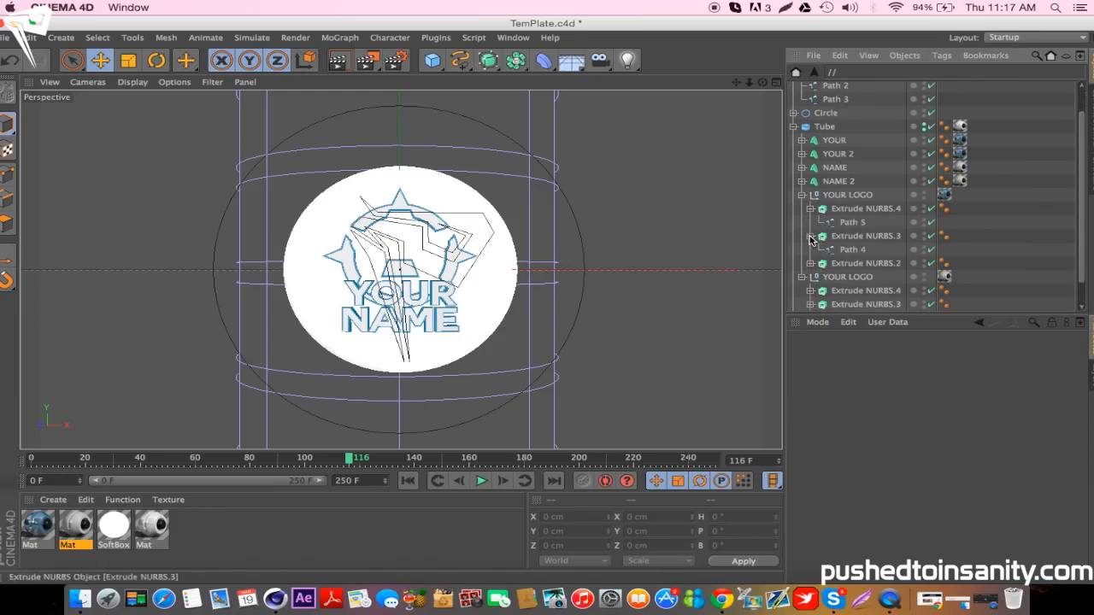
{"action": "left_click", "coordinate": [811, 264]}
{"action": "scroll", "coordinate": [812, 267], "scroll_direction": "down", "scroll_amount": 3}
{"action": "left_click", "coordinate": [811, 264]}
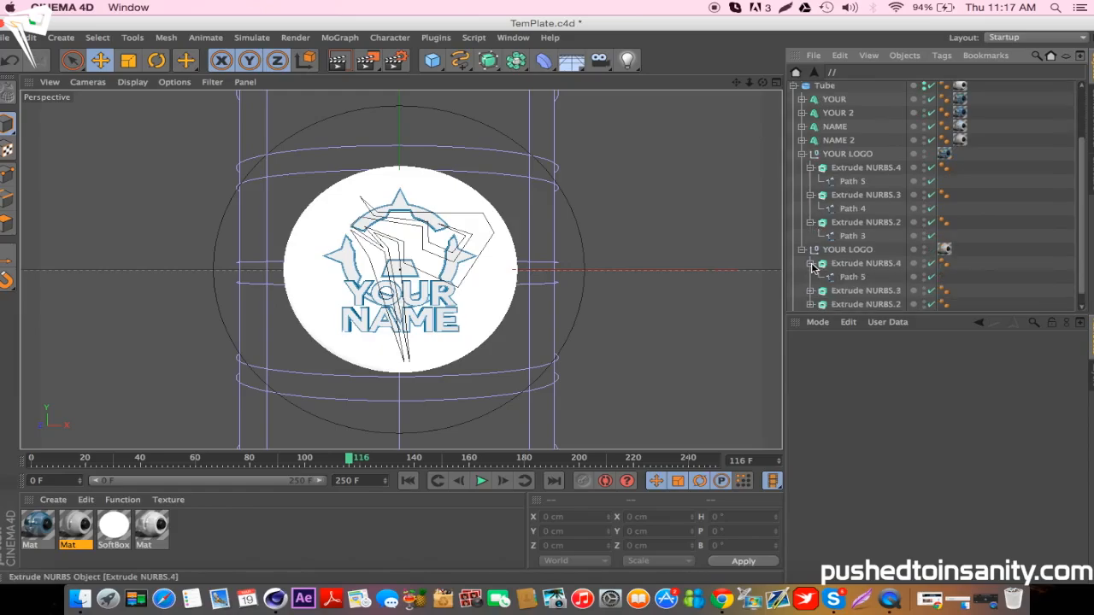
{"action": "left_click", "coordinate": [811, 291]}
{"action": "scroll", "coordinate": [812, 294], "scroll_direction": "down", "scroll_amount": 2}
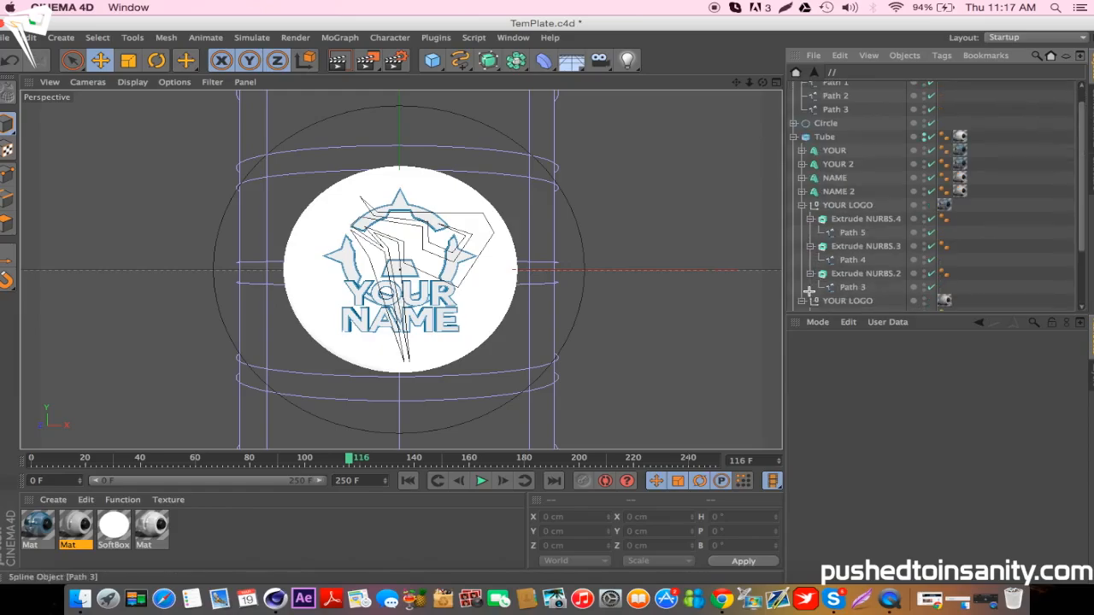
{"action": "left_click", "coordinate": [810, 292]}
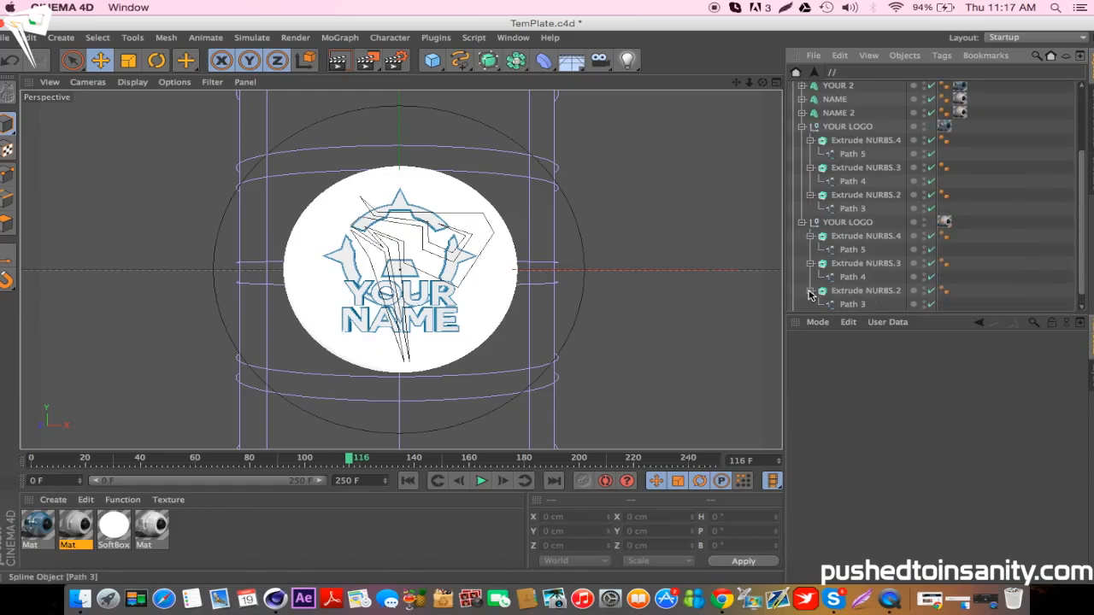
Delete Path 5, Path 4 and Path 3 from the extrusions of the second YOUR LOGO group.
{"action": "left_click", "coordinate": [854, 307]}
{"action": "double_click", "coordinate": [862, 277]}
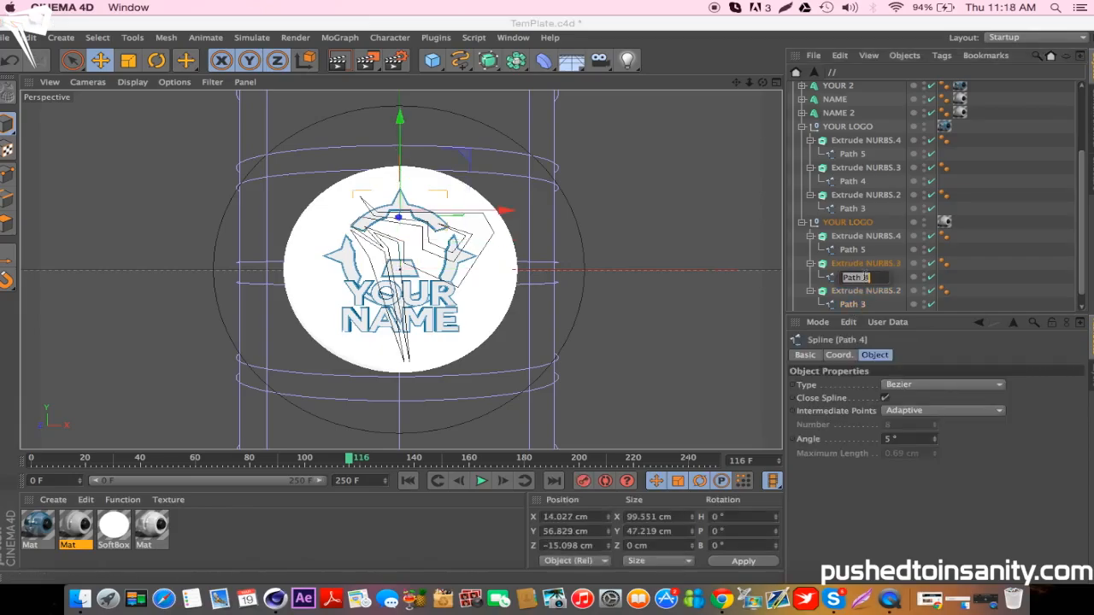
{"action": "left_click", "coordinate": [879, 252]}
{"action": "left_click", "coordinate": [865, 252]}
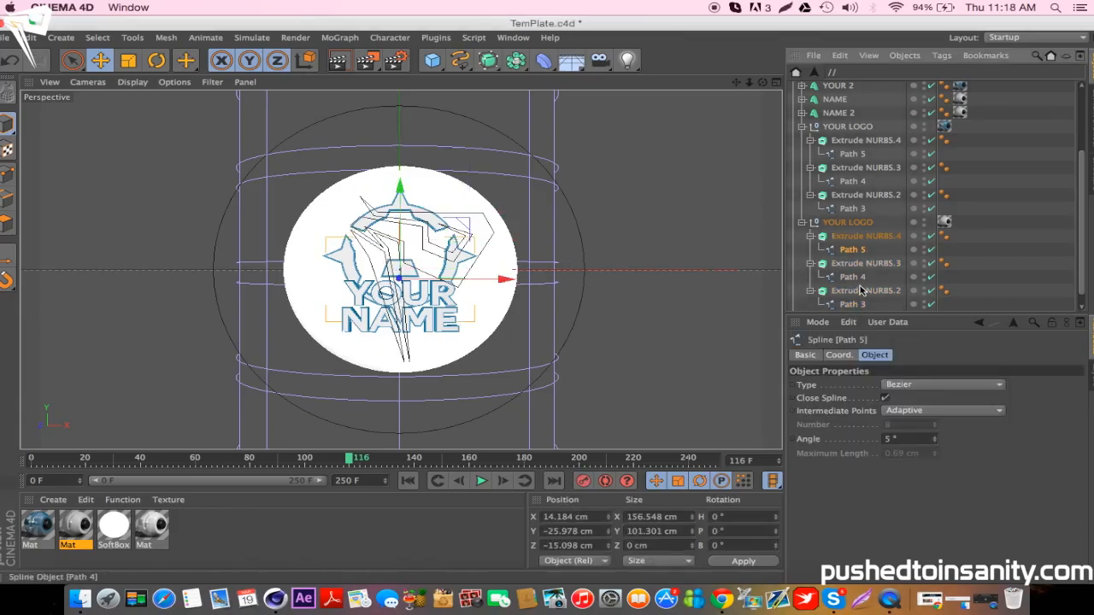
{"action": "left_click", "coordinate": [860, 279], "text": "ctrl"}
{"action": "left_click", "coordinate": [853, 305], "text": "ctrl"}
{"action": "key", "text": "Delete"}
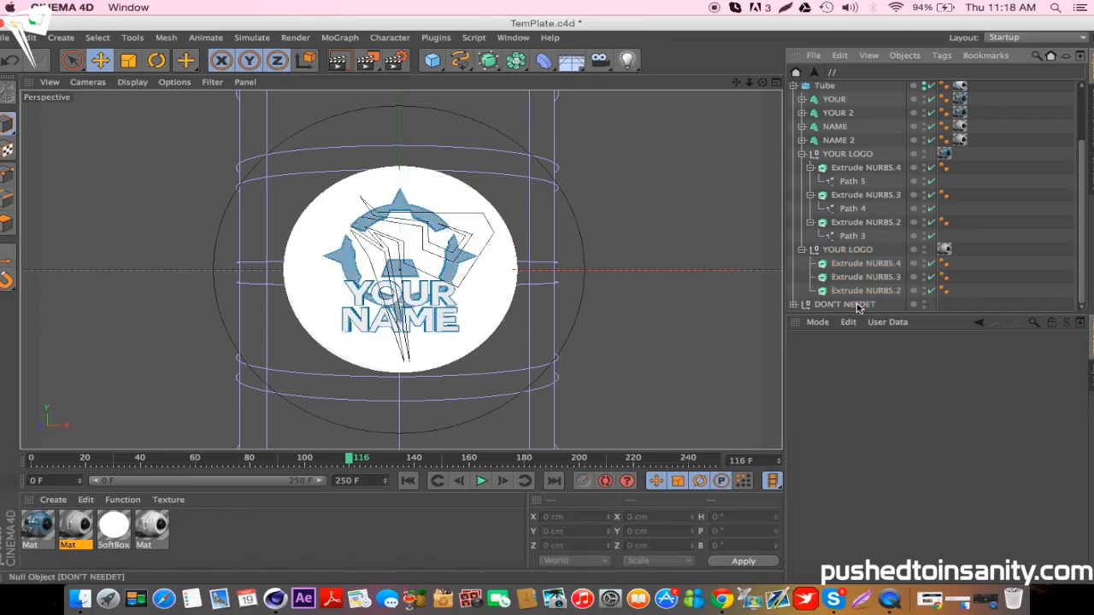
Delete Path 5, Path 4 and Path 3 from the extrusions of the first YOUR LOGO group.
{"action": "left_click", "coordinate": [855, 236]}
{"action": "left_click", "coordinate": [852, 210], "text": "ctrl"}
{"action": "left_click", "coordinate": [854, 182], "text": "ctrl"}
{"action": "key", "text": "Delete"}
{"action": "scroll", "coordinate": [842, 145], "scroll_direction": "up", "scroll_amount": 1}
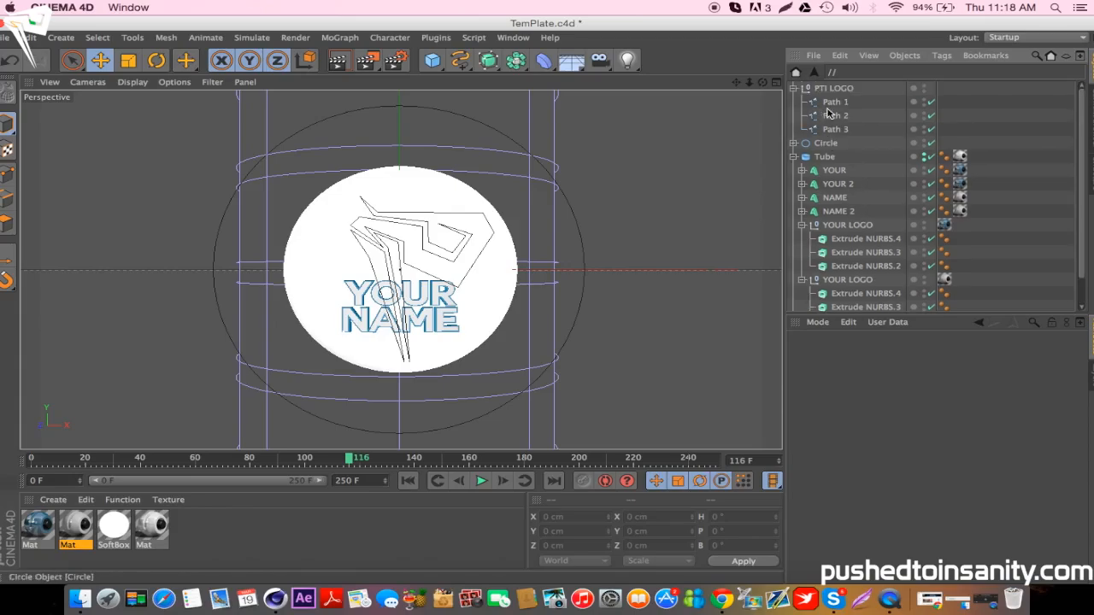
Move Path 1, Path 2 and Path 3 out of PTI LOGO to the top level, and delete the emptied PTI LOGO null.
{"action": "left_click", "coordinate": [834, 103]}
{"action": "left_click", "coordinate": [841, 125], "text": "shift"}
{"action": "left_click_drag", "start_coordinate": [840, 120], "coordinate": [842, 86]}
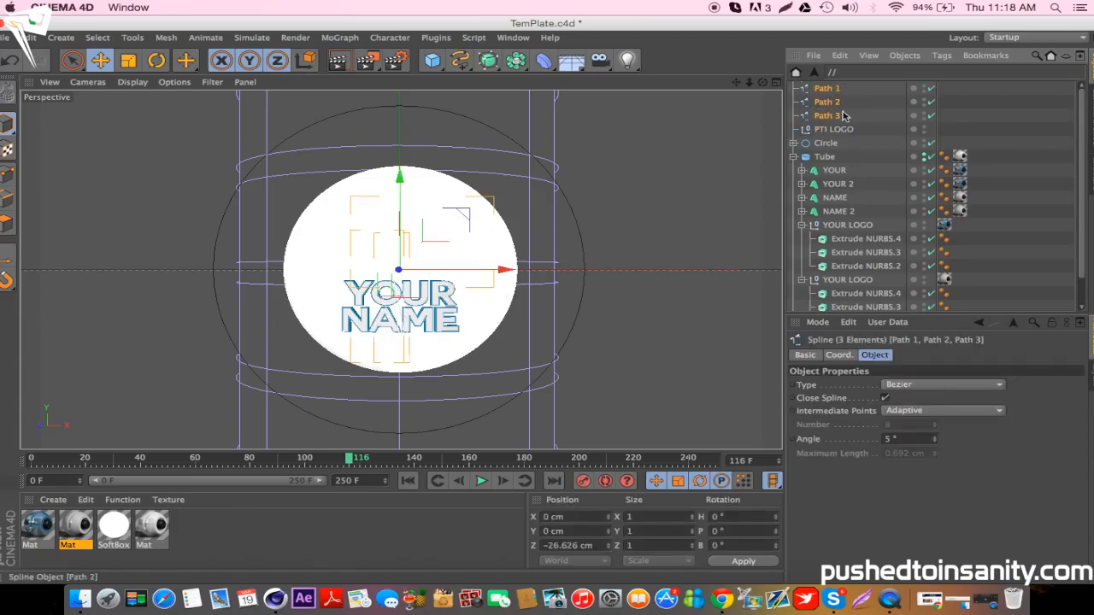
{"action": "left_click", "coordinate": [840, 130]}
{"action": "key", "text": "Delete"}
Duplicate the Path 1, Path 2 and Path 3 splines.
{"action": "left_click", "coordinate": [828, 119]}
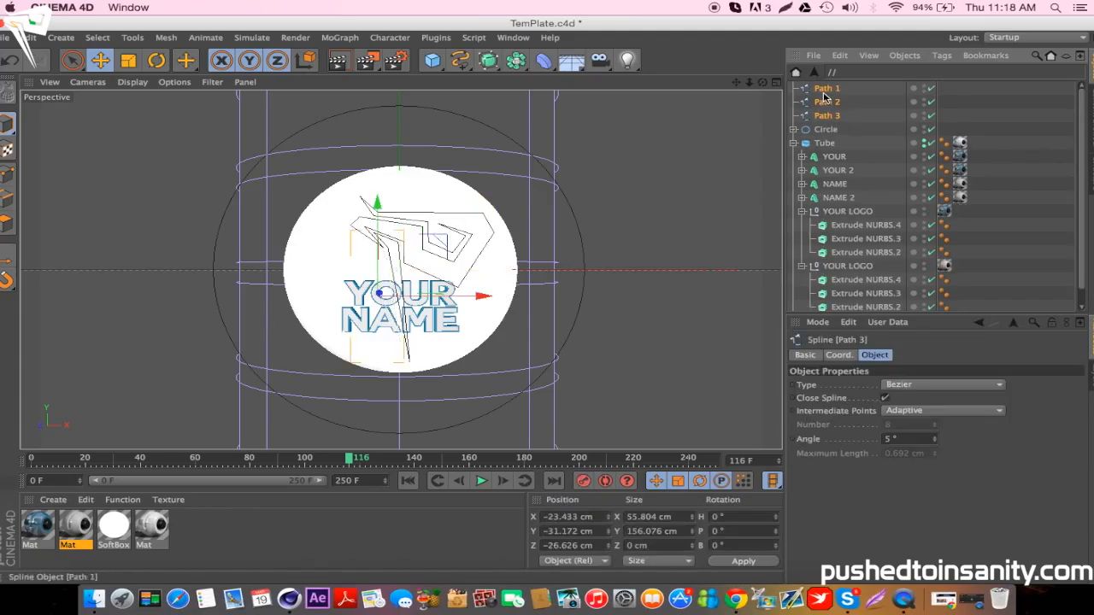
{"action": "left_click", "coordinate": [825, 97], "text": "shift"}
{"action": "key", "text": "super+c"}
{"action": "key", "text": "super+v"}
Nest Path 1, Path 2 and Path 3 under Extrude NURBS.4, .3 and .2 of the first YOUR LOGO group, and collapse those extrusions.
{"action": "left_click", "coordinate": [842, 133]}
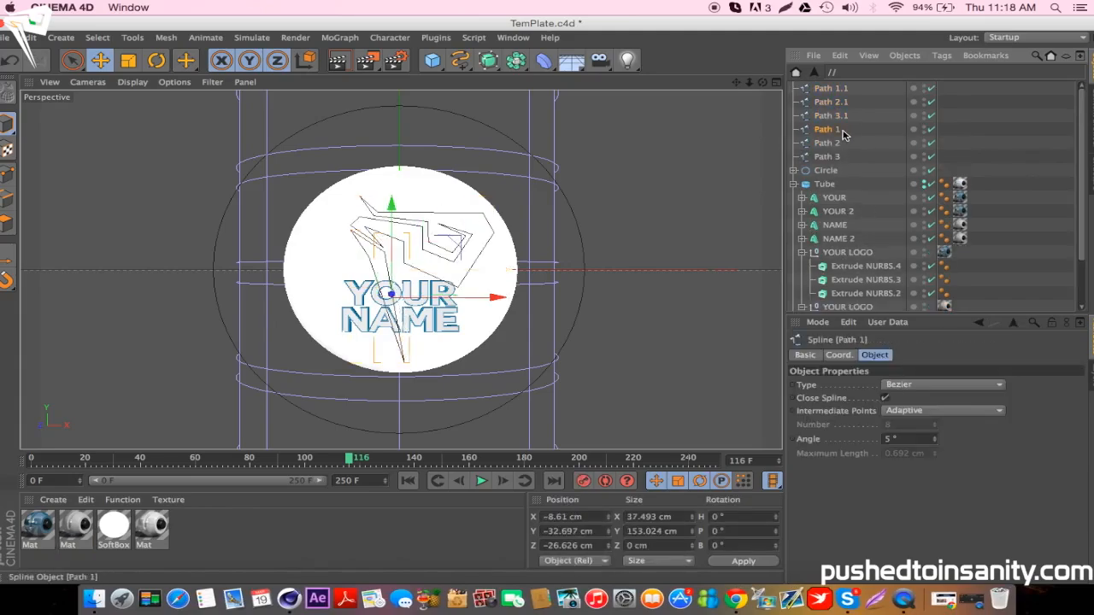
{"action": "left_click_drag", "start_coordinate": [837, 136], "coordinate": [867, 266]}
{"action": "left_click_drag", "start_coordinate": [835, 135], "coordinate": [867, 280]}
{"action": "left_click_drag", "start_coordinate": [837, 132], "coordinate": [863, 294]}
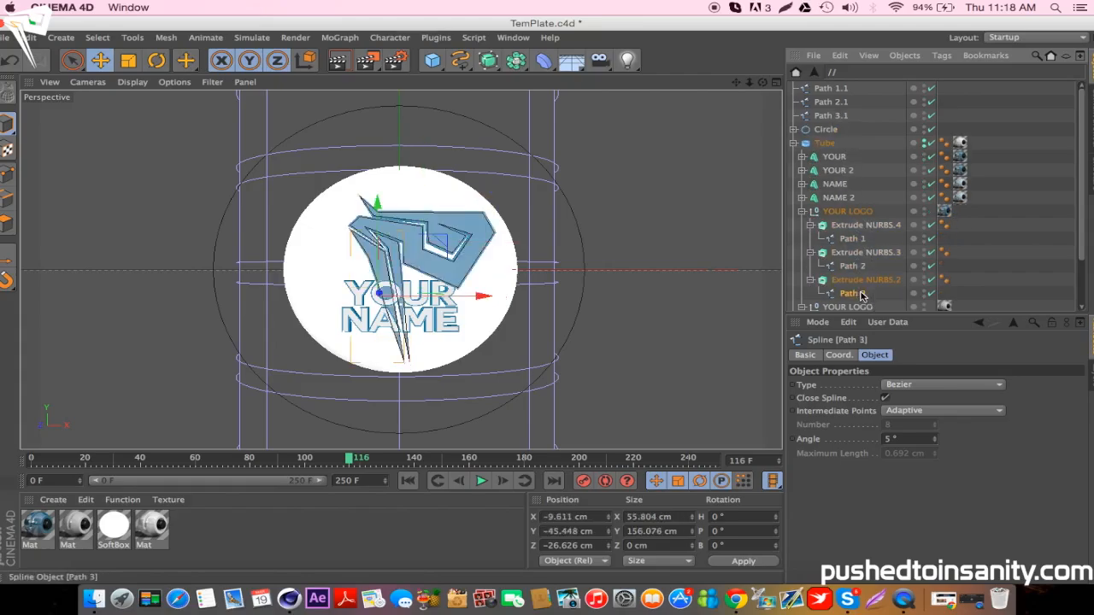
{"action": "left_click", "coordinate": [810, 226]}
{"action": "left_click", "coordinate": [810, 239]}
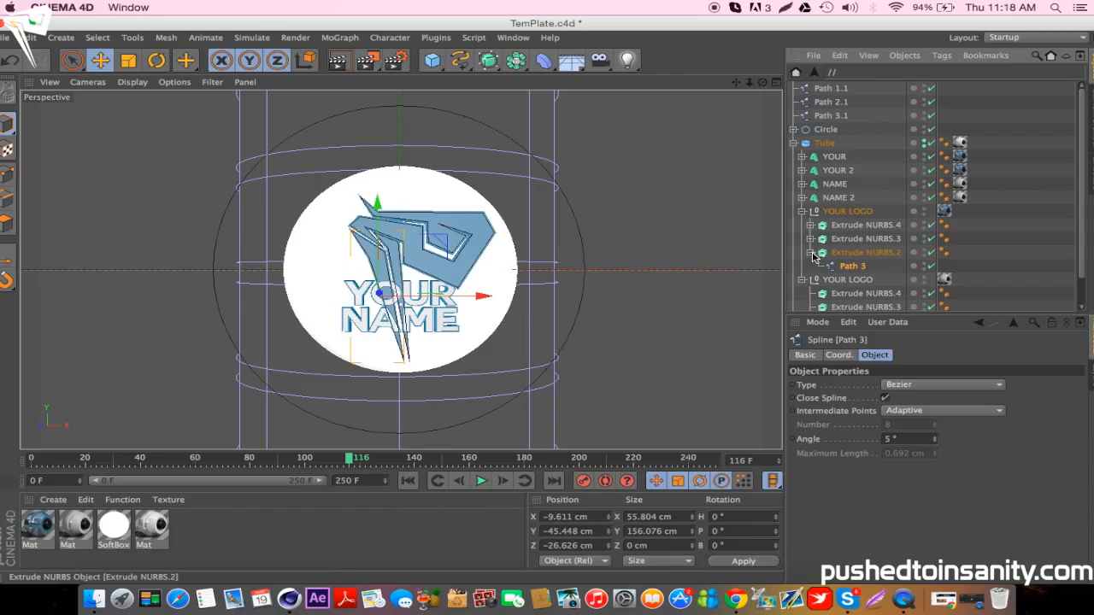
{"action": "left_click", "coordinate": [811, 253]}
Nest Path 3.1, Path 2.1 and Path 1.1 under Extrude NURBS.4, .3 and .2 of the second YOUR LOGO group, and collapse those extrusions.
{"action": "left_click_drag", "start_coordinate": [829, 115], "coordinate": [855, 281]}
{"action": "left_click_drag", "start_coordinate": [830, 102], "coordinate": [846, 295]}
{"action": "left_click_drag", "start_coordinate": [831, 89], "coordinate": [843, 282]}
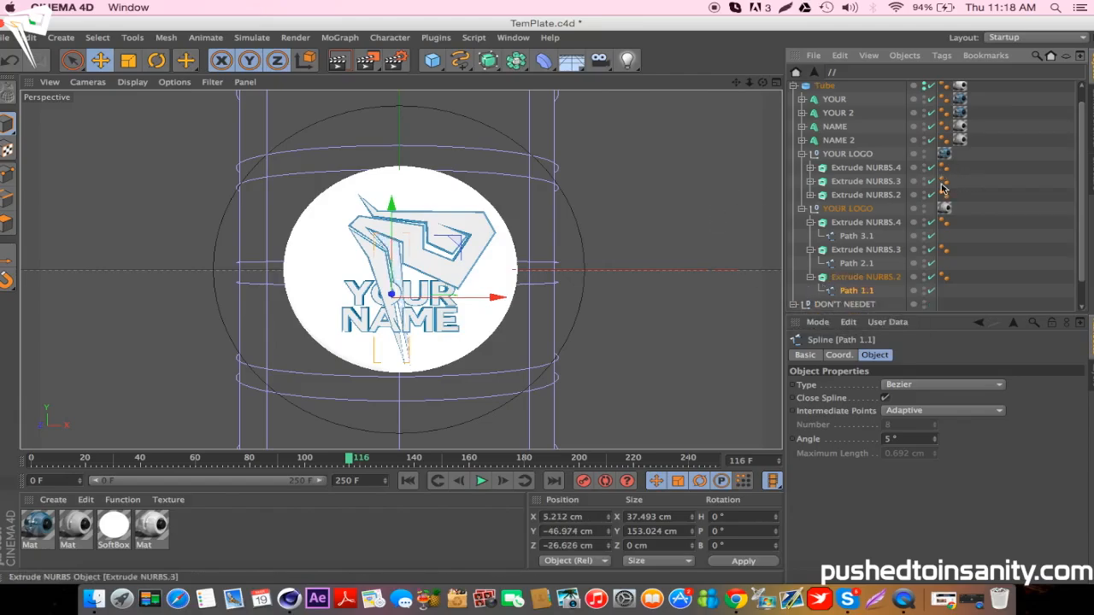
{"action": "left_click", "coordinate": [810, 225]}
{"action": "left_click", "coordinate": [810, 236]}
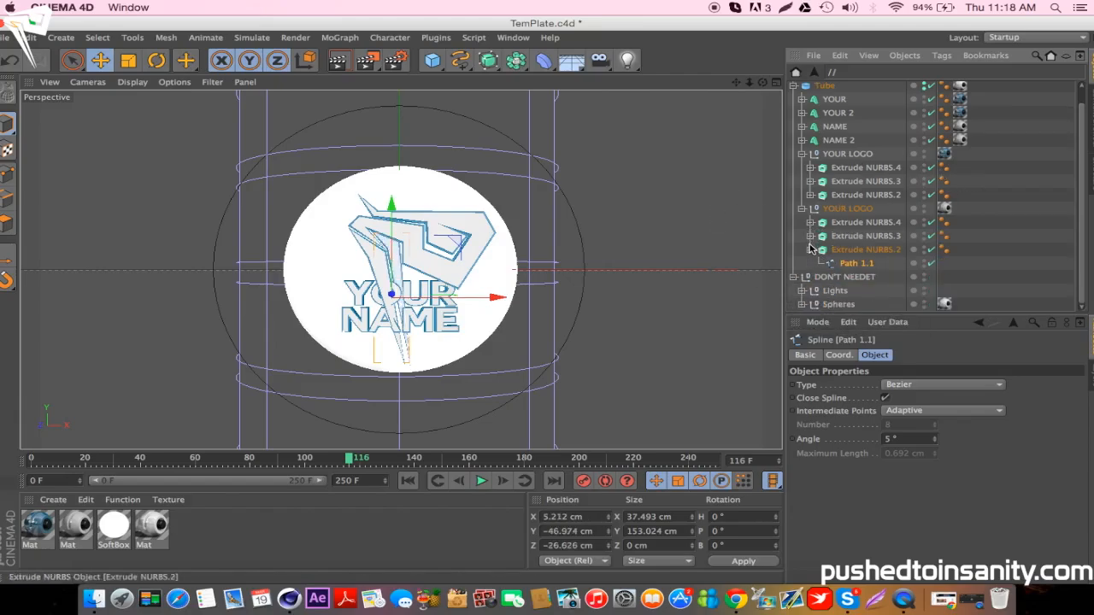
{"action": "left_click", "coordinate": [810, 249]}
Reposition both YOUR LOGO groups together on the white disc at about X -21.5, Y 30.1 and Z 12.1 cm.
{"action": "left_click", "coordinate": [841, 223]}
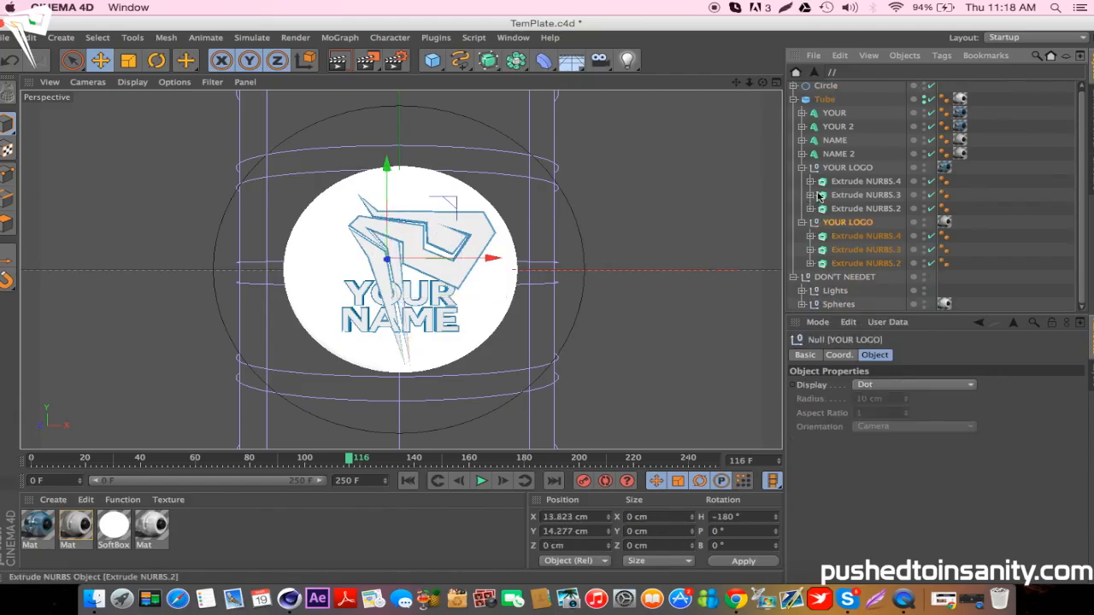
{"action": "left_click", "coordinate": [838, 170], "text": "shift"}
{"action": "left_click_drag", "start_coordinate": [488, 258], "coordinate": [471, 259]}
{"action": "left_click_drag", "start_coordinate": [384, 215], "coordinate": [392, 201]}
{"action": "left_click_drag", "start_coordinate": [488, 245], "coordinate": [486, 248]}
{"action": "left_click_drag", "start_coordinate": [762, 82], "coordinate": [766, 86]}
{"action": "left_click_drag", "start_coordinate": [615, 228], "coordinate": [621, 229]}
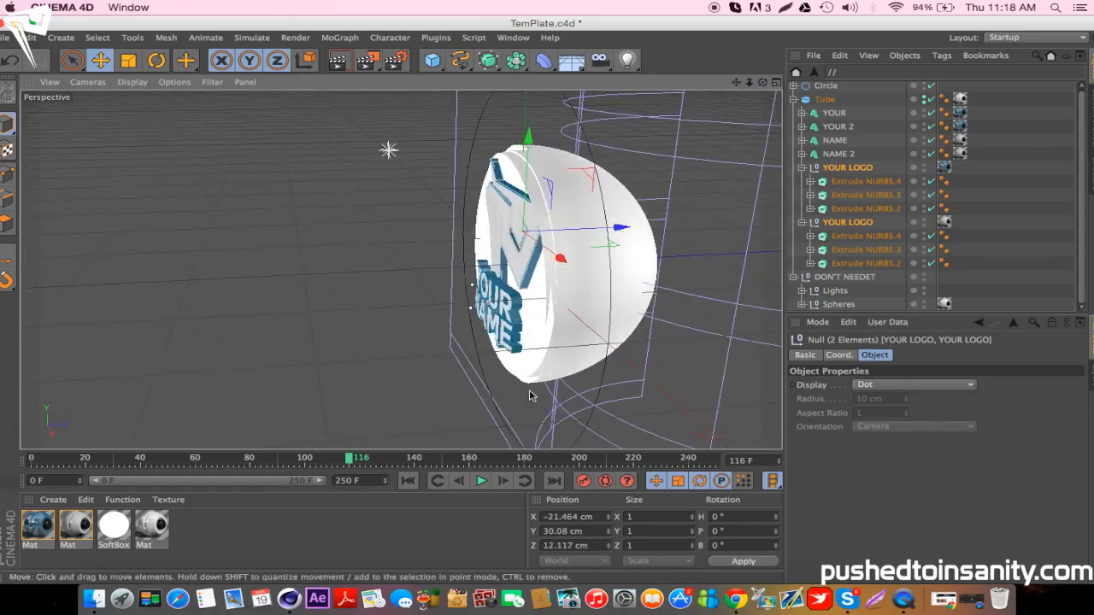
Render a viewport preview of the logo at frame 119 and collapse both YOUR LOGO groups.
{"action": "left_click", "coordinate": [356, 460]}
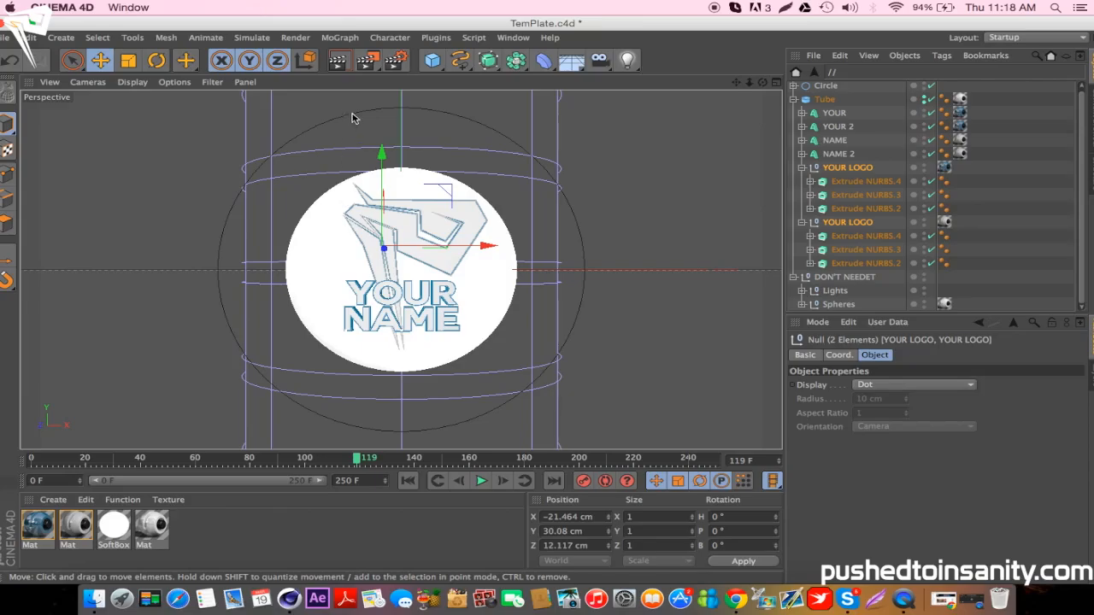
{"action": "left_click", "coordinate": [340, 65]}
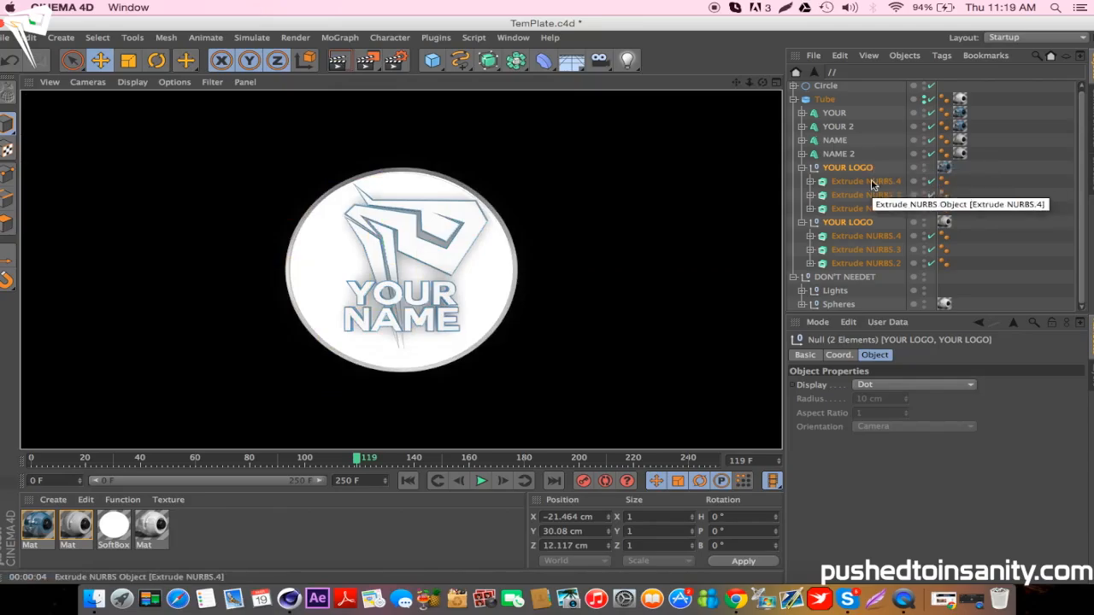
{"action": "left_click", "coordinate": [802, 168]}
{"action": "left_click", "coordinate": [803, 185]}
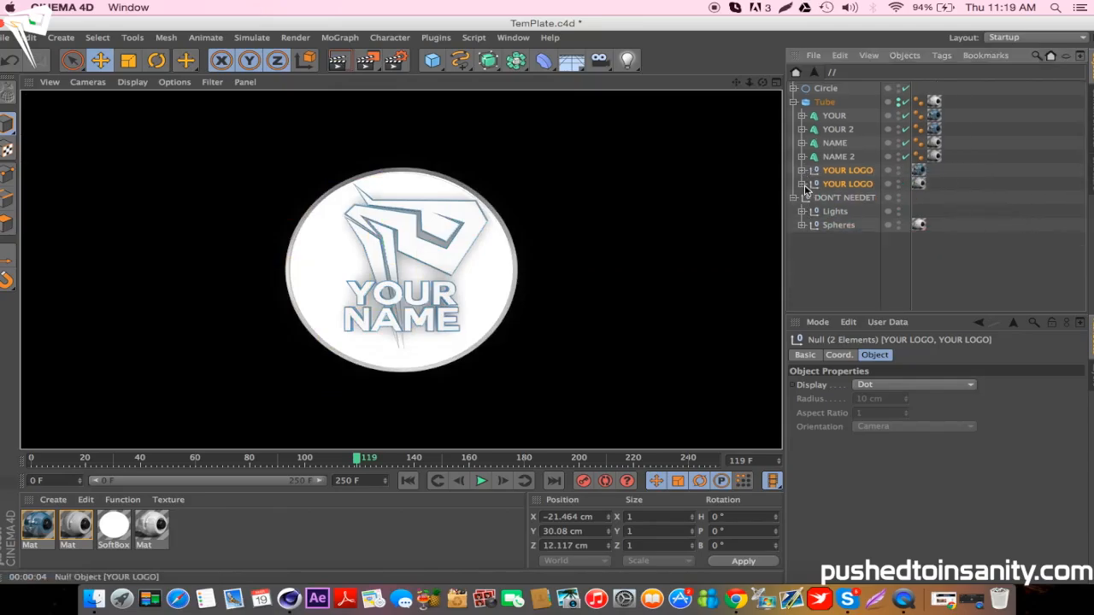
Change the text of the YOUR 2 and NAME MoText objects to INSANITY.
{"action": "left_click", "coordinate": [839, 157]}
{"action": "left_click", "coordinate": [838, 145], "text": "ctrl"}
{"action": "left_click", "coordinate": [844, 148]}
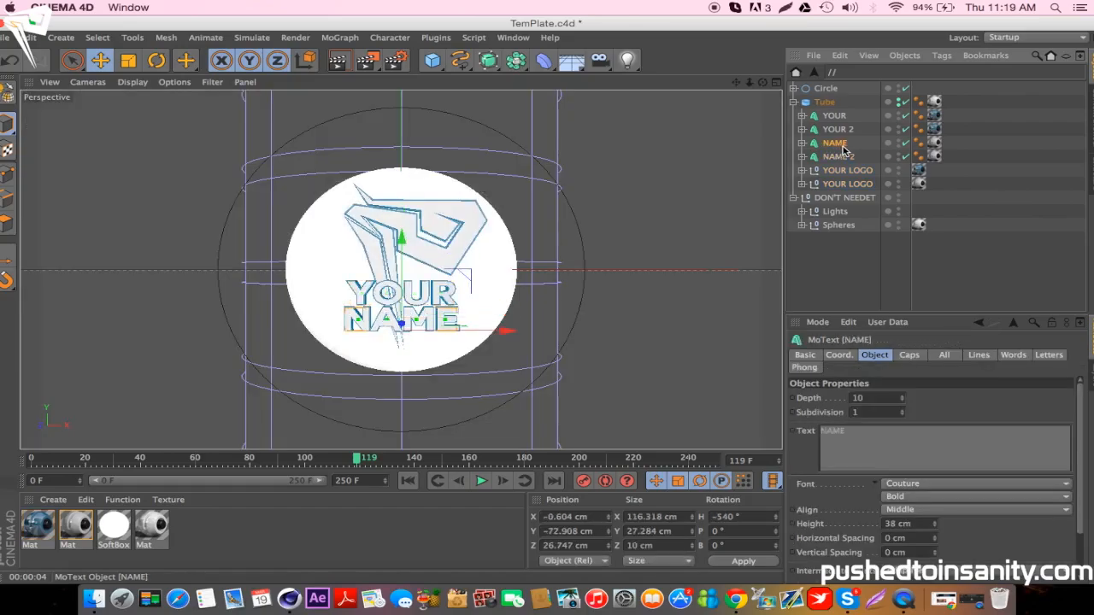
{"action": "left_click", "coordinate": [844, 158]}
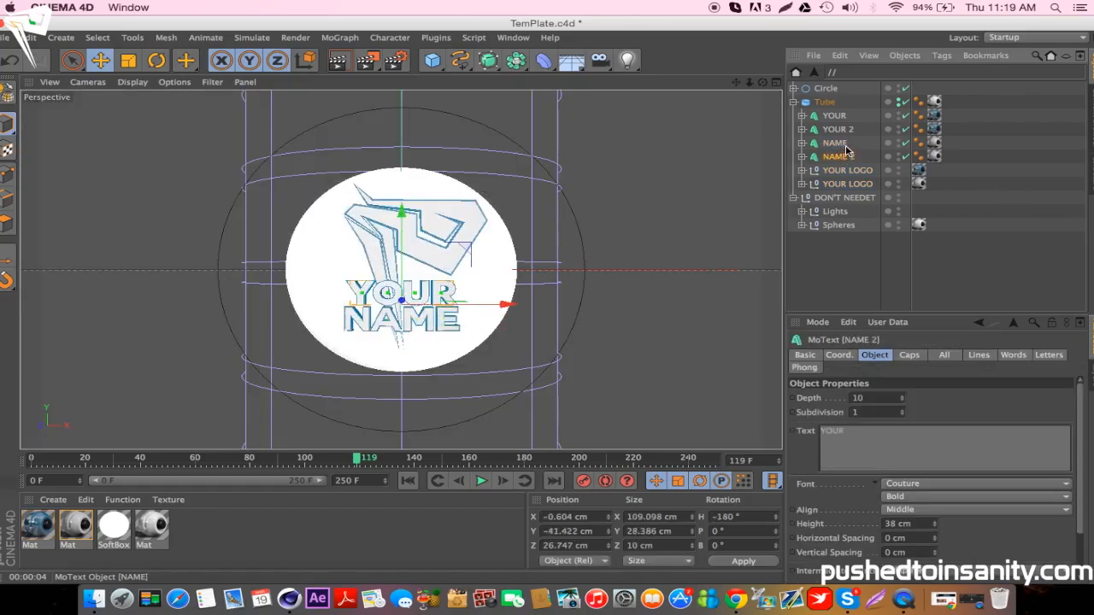
{"action": "left_click", "coordinate": [845, 146]}
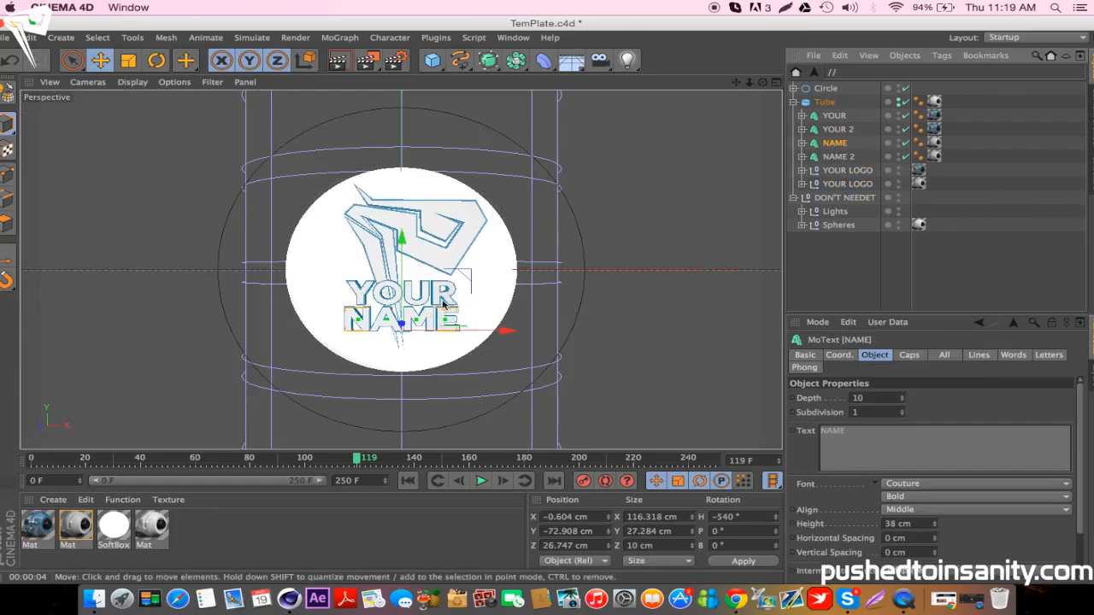
{"action": "left_click", "coordinate": [839, 130], "text": "shift"}
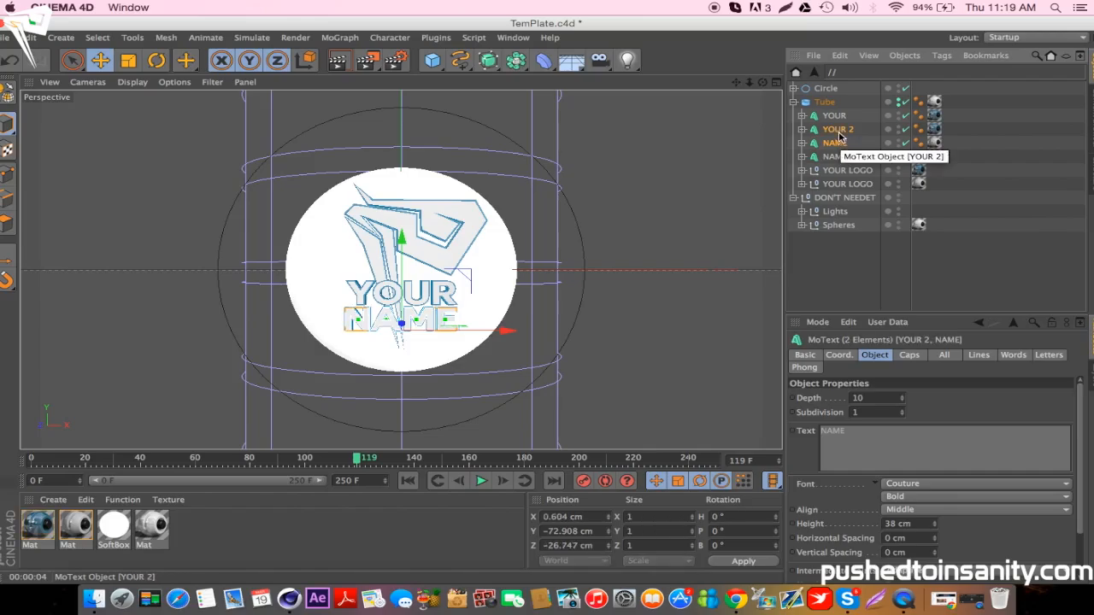
{"action": "left_click", "coordinate": [877, 449]}
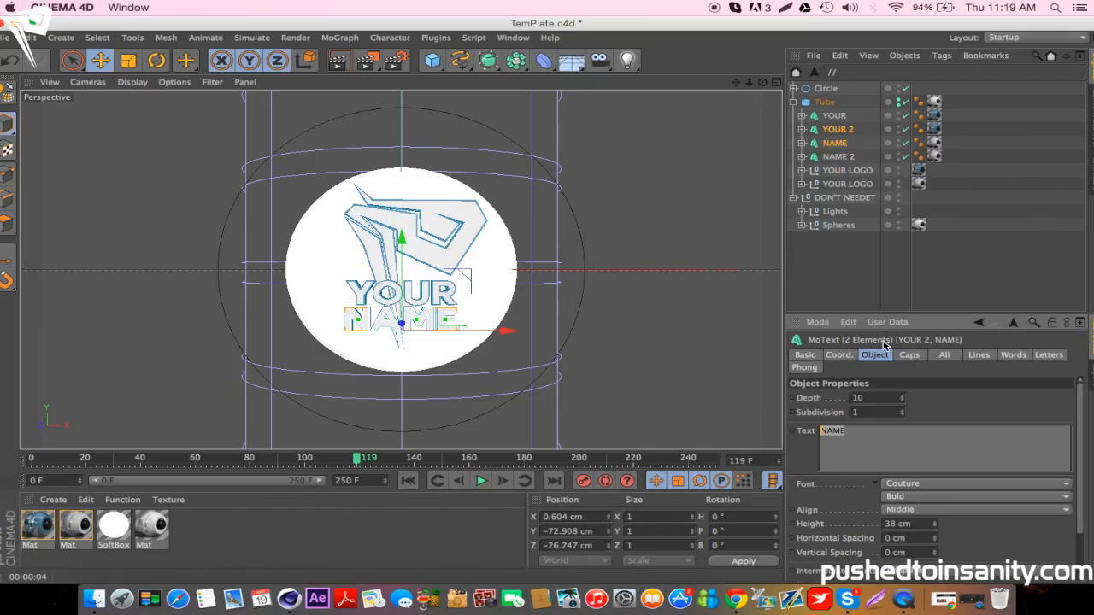
{"action": "key", "text": "BackSpace"}
{"action": "type", "text": "INSANITY"}
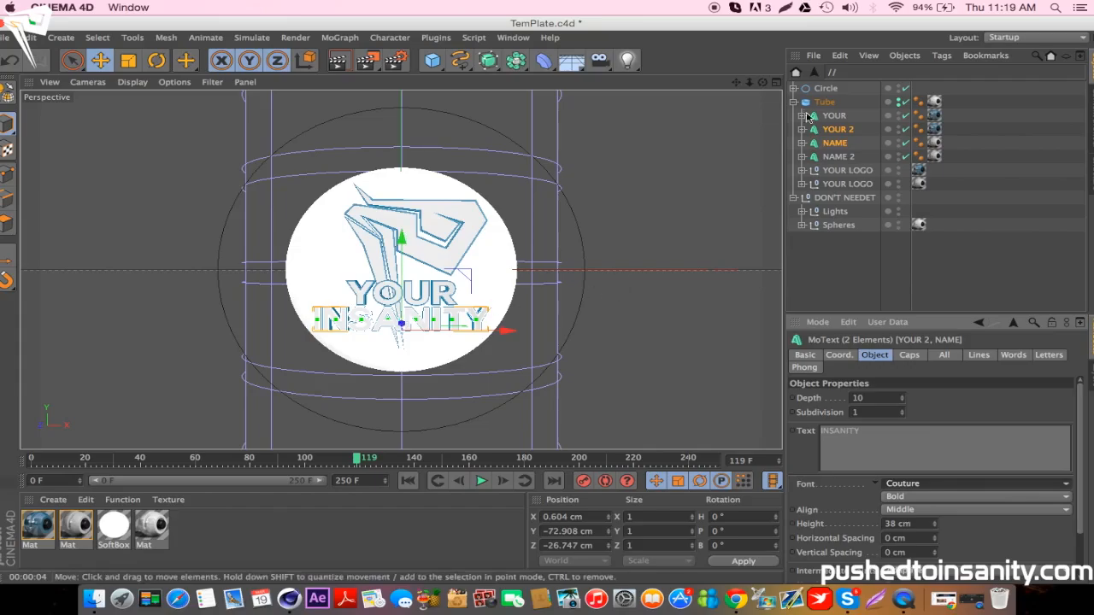
Change the text of the YOUR and NAME 2 MoText objects to PUSHED and render a viewport preview.
{"action": "left_click", "coordinate": [839, 117]}
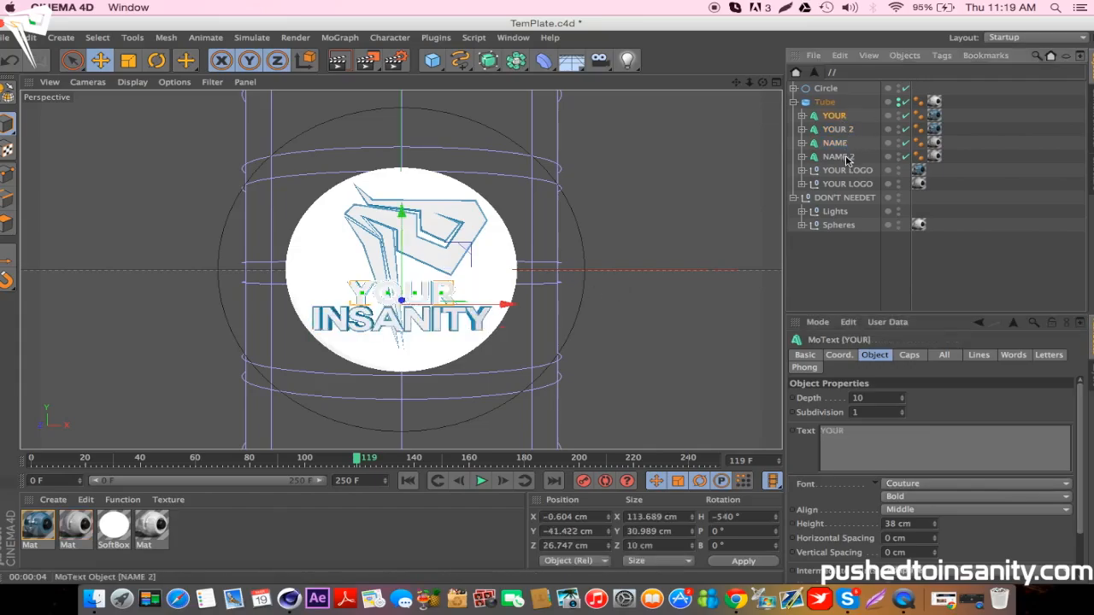
{"action": "left_click", "coordinate": [840, 157], "text": "shift"}
{"action": "left_click", "coordinate": [887, 445]}
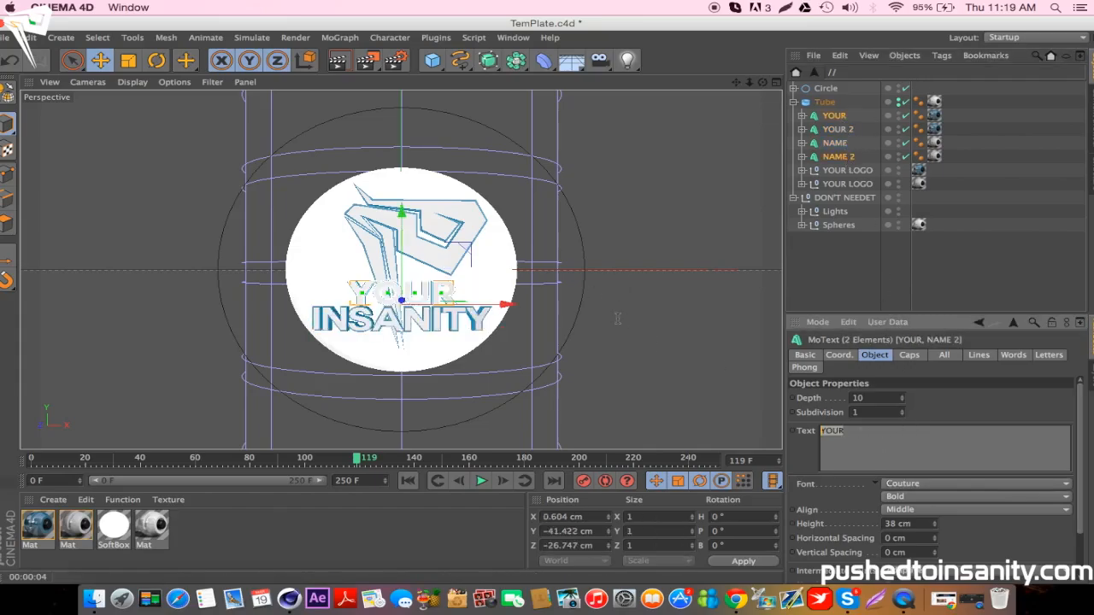
{"action": "key", "text": "Tab"}
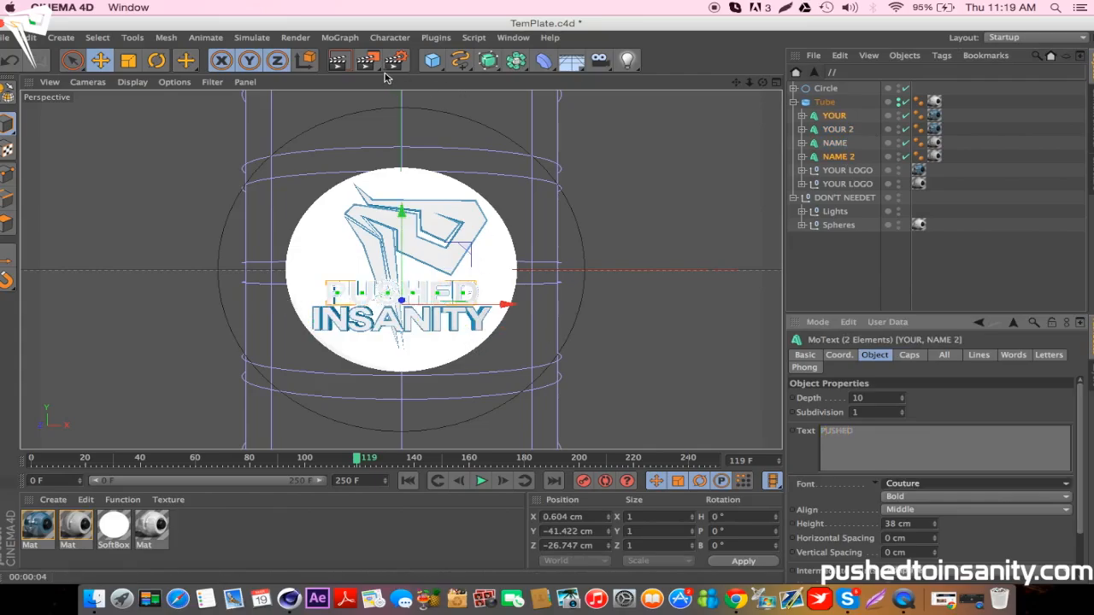
{"action": "left_click", "coordinate": [338, 61]}
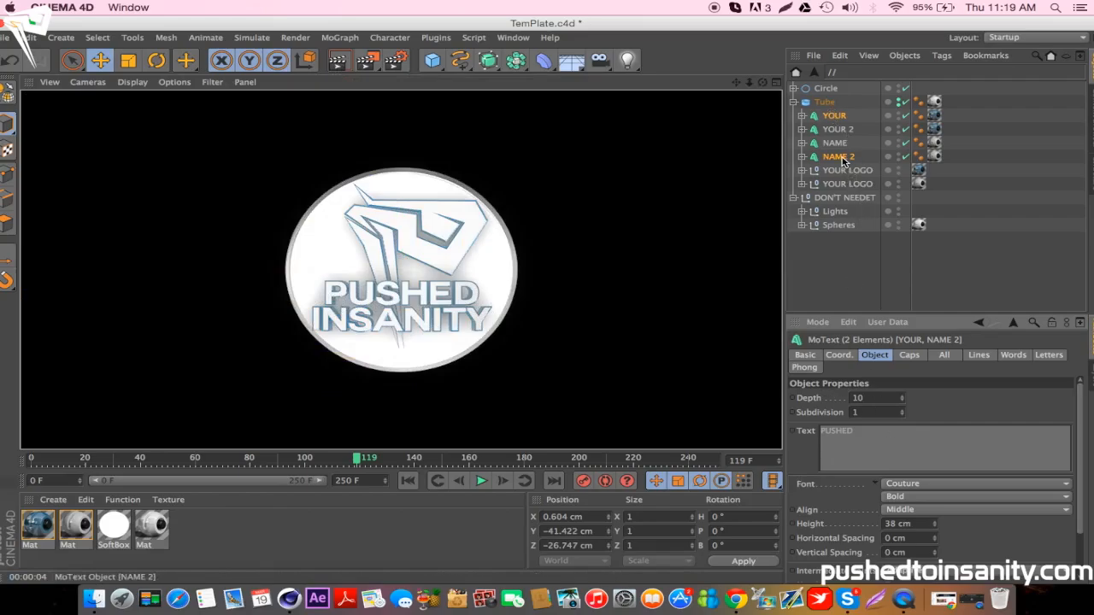
Delete the YOUR and NAME 2 MoText objects that hold the PUSHED line.
{"action": "left_click", "coordinate": [842, 158]}
{"action": "left_click", "coordinate": [835, 117], "text": "super"}
{"action": "key", "text": "Delete"}
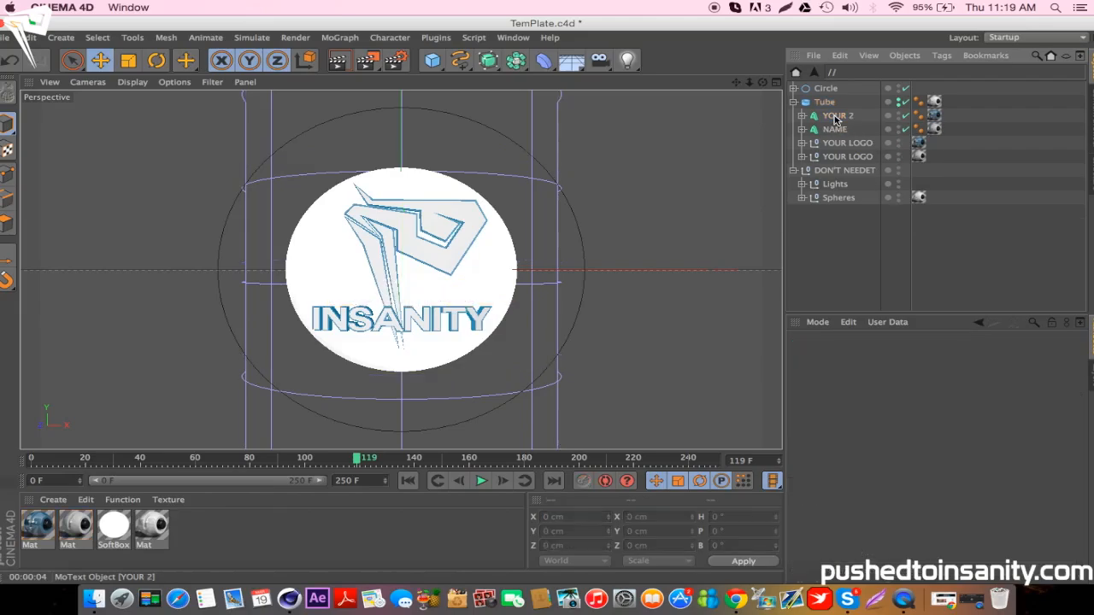
Raise the YOUR 2 and NAME text objects together to about Y -50 cm and render a viewport preview.
{"action": "left_click", "coordinate": [834, 129]}
{"action": "left_click", "coordinate": [842, 118], "text": "super"}
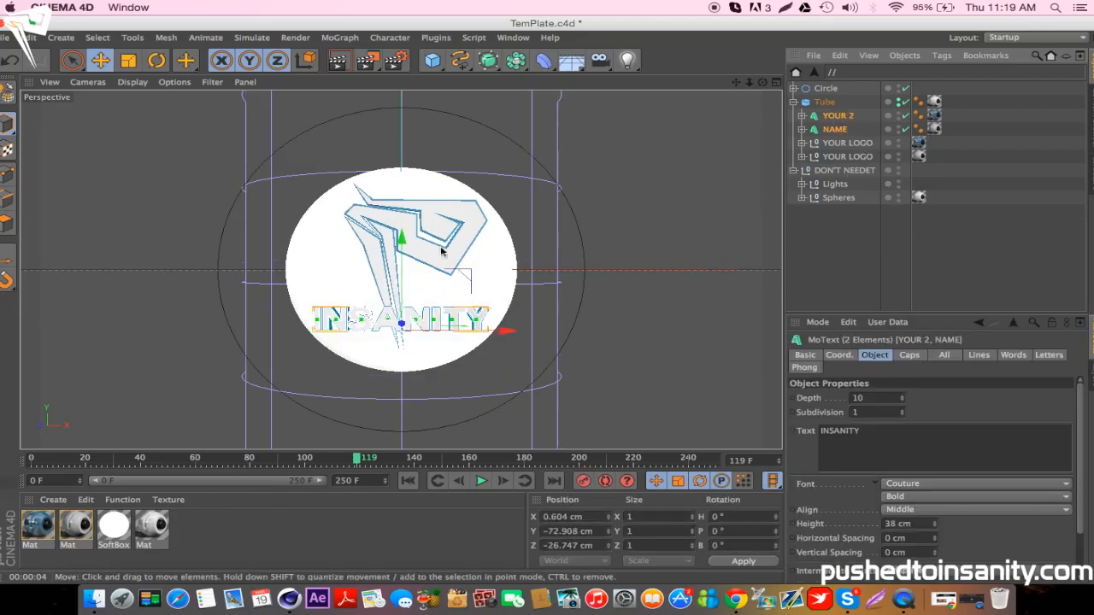
{"action": "left_click_drag", "start_coordinate": [403, 246], "coordinate": [403, 227]}
{"action": "left_click", "coordinate": [340, 63]}
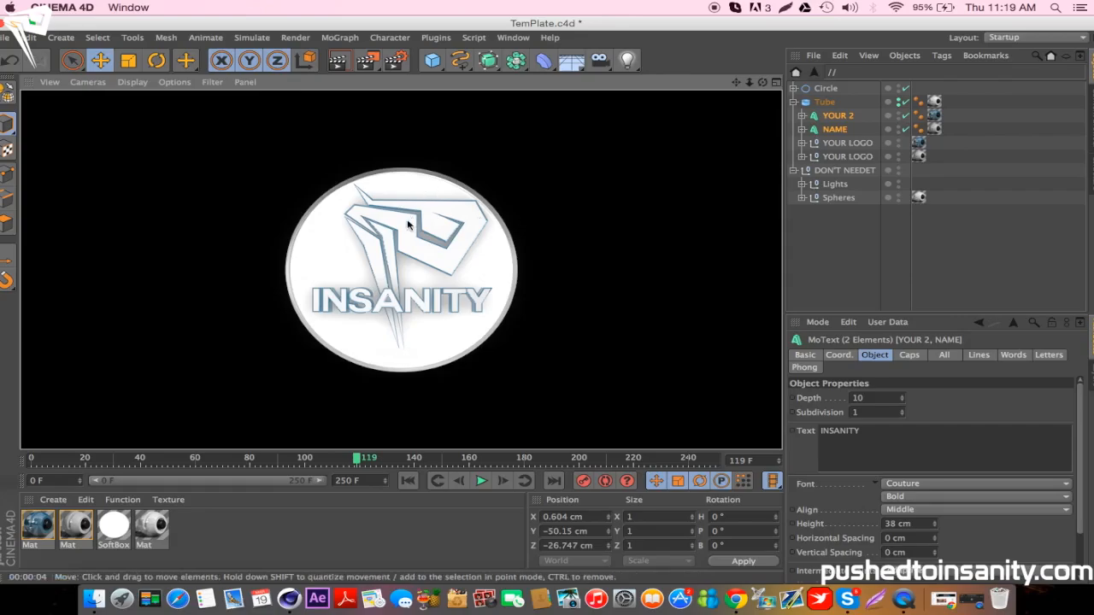
Delete both YOUR LOGO groups from the Tube.
{"action": "left_click", "coordinate": [835, 144]}
{"action": "left_click", "coordinate": [837, 158], "text": "shift"}
{"action": "key", "text": "Delete"}
Set the height of both INSANITY text objects to 48 cm, place them at about Y -23.4 cm and render a viewport preview.
{"action": "left_click", "coordinate": [829, 129], "text": "shift"}
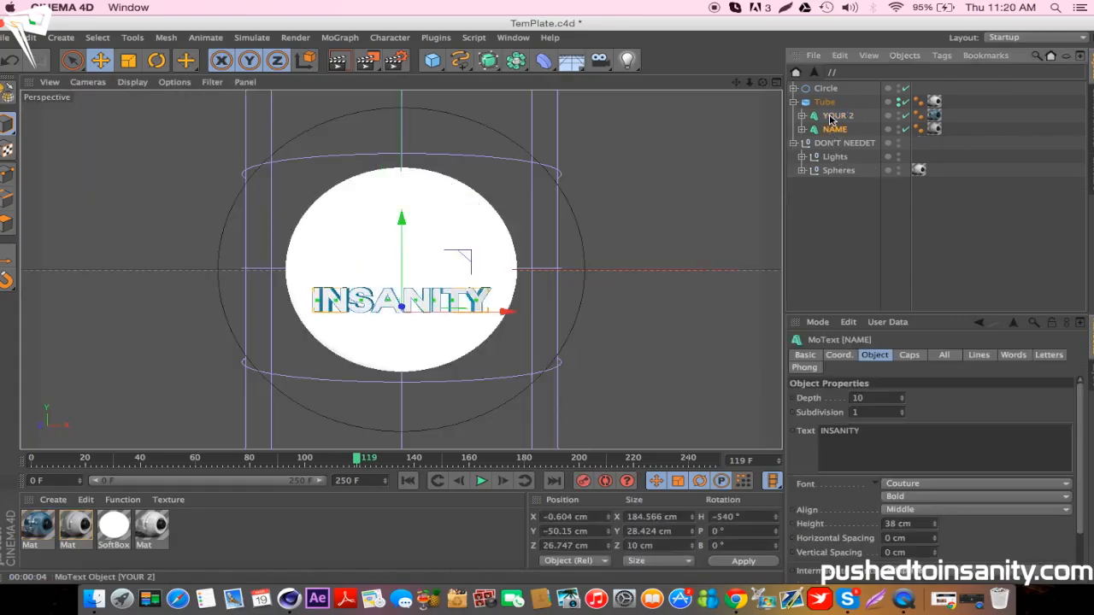
{"action": "mouse_move", "coordinate": [401, 209]}
{"action": "left_mouse_down"}
{"action": "mouse_move", "coordinate": [404, 184]}
{"action": "mouse_move", "coordinate": [404, 195]}
{"action": "left_mouse_up"}
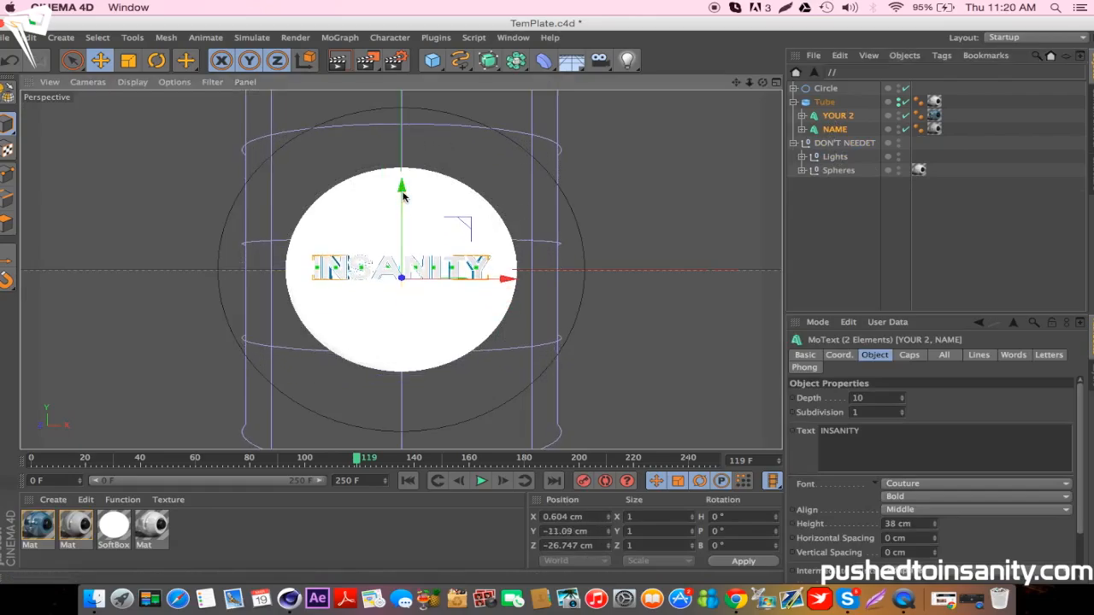
{"action": "left_click", "coordinate": [931, 523]}
{"action": "left_click_drag", "start_coordinate": [933, 523], "coordinate": [933, 516]}
{"action": "left_click_drag", "start_coordinate": [401, 216], "coordinate": [401, 226]}
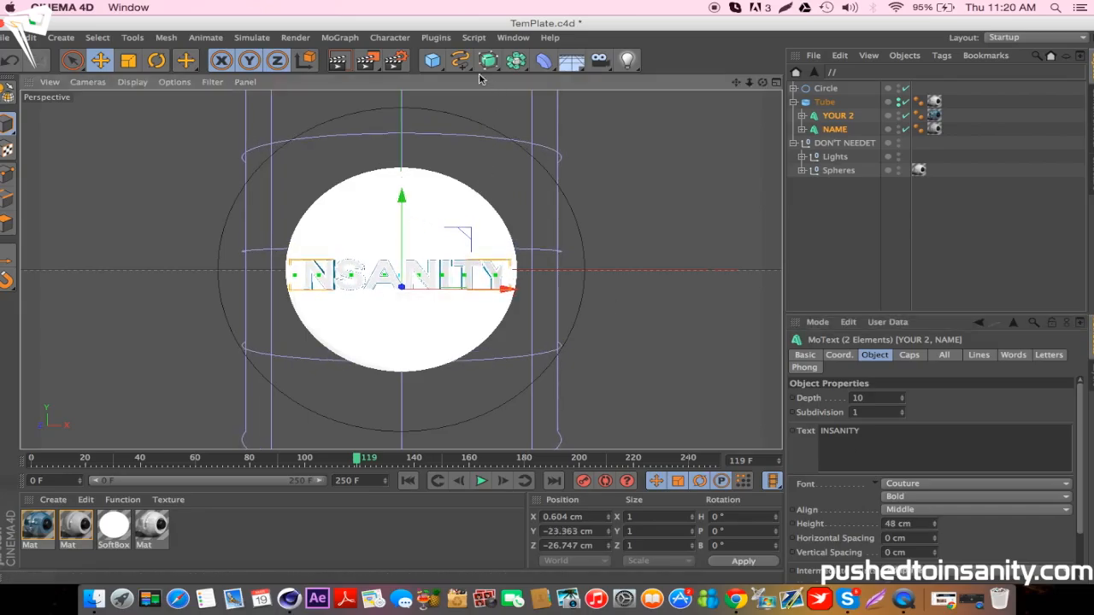
{"action": "left_click", "coordinate": [338, 62]}
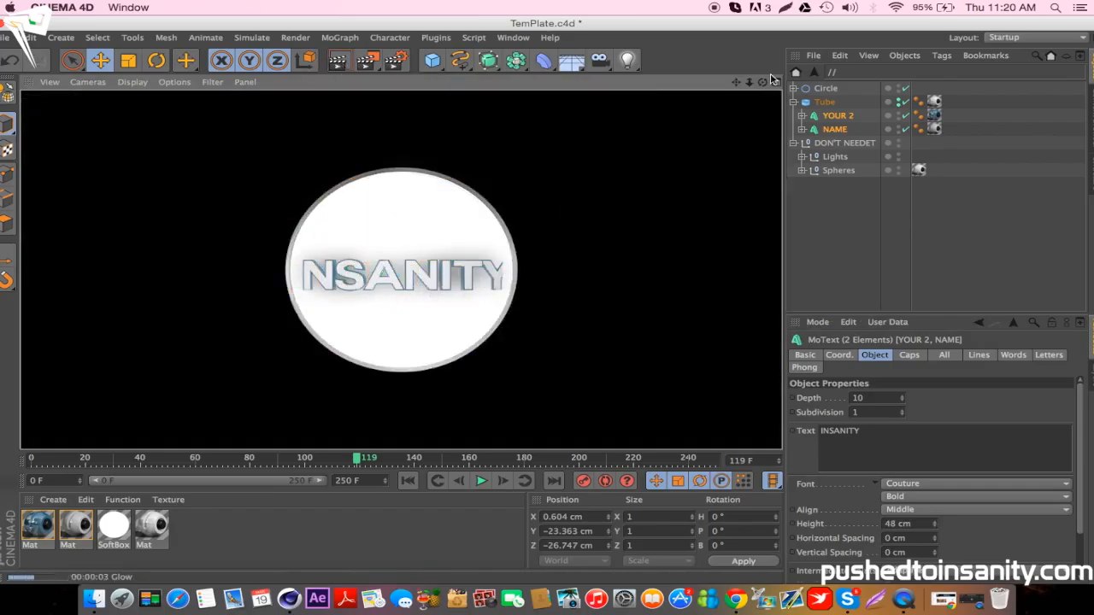
Shift both INSANITY text objects out from the disc to about Z -40.8 cm and render a viewport preview at frame 120.
{"action": "left_click_drag", "start_coordinate": [762, 83], "coordinate": [649, 89]}
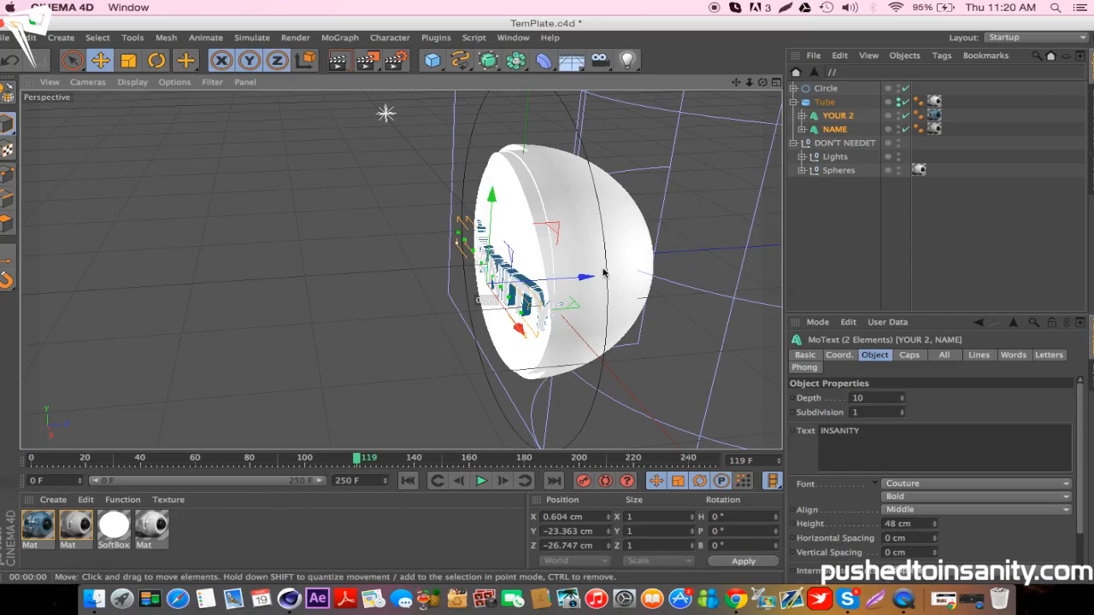
{"action": "left_click_drag", "start_coordinate": [604, 272], "coordinate": [567, 284]}
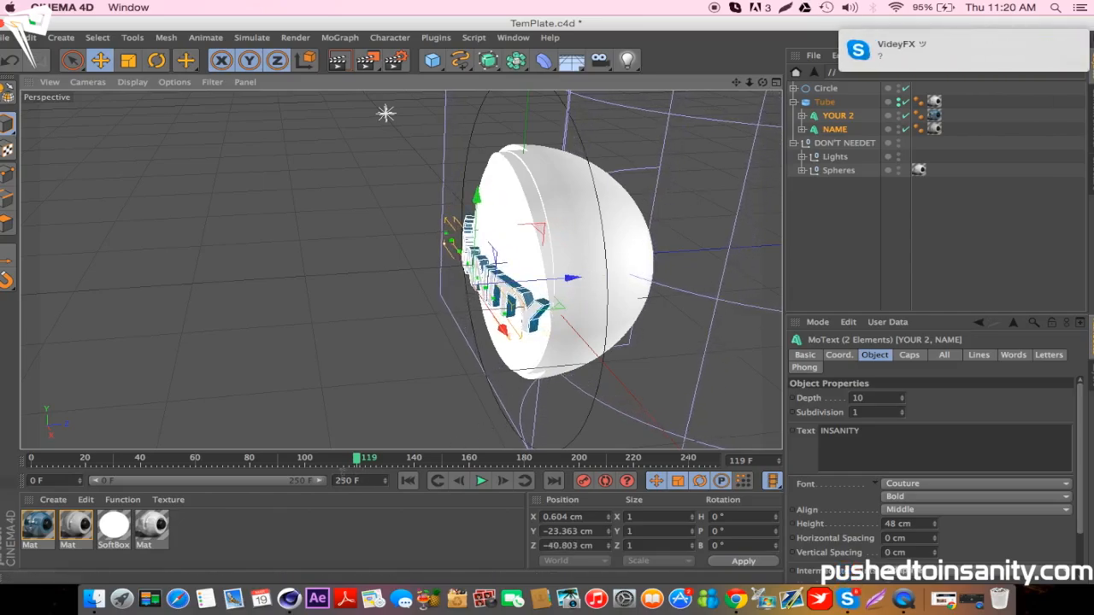
{"action": "left_click_drag", "start_coordinate": [368, 466], "coordinate": [371, 465]}
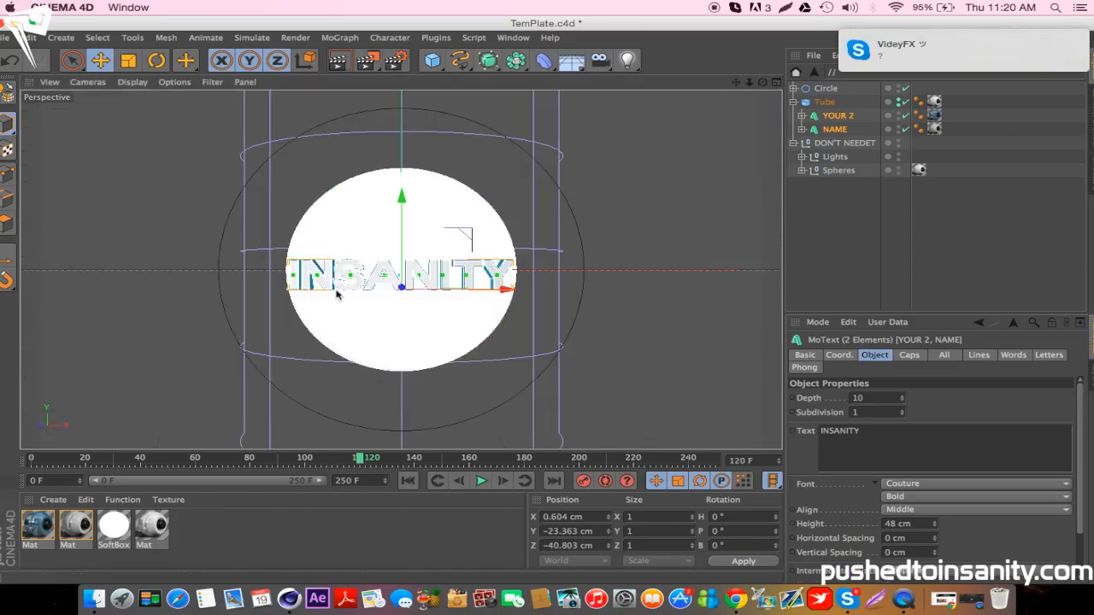
{"action": "left_click", "coordinate": [339, 62]}
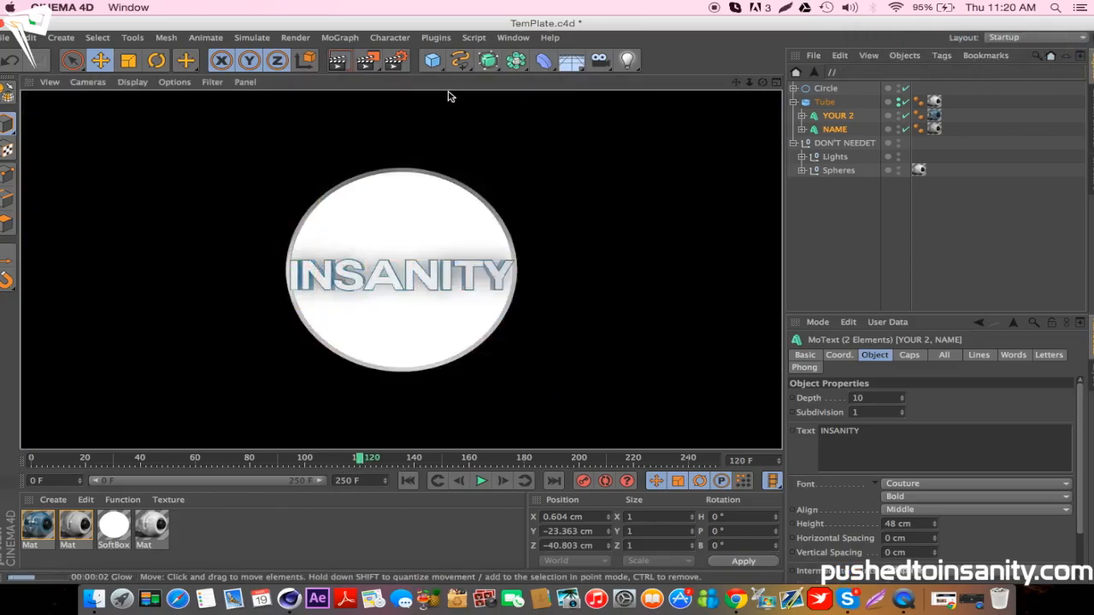
Move to frame 148 and choose the render output location in a new Desktop folder named free intro template.
{"action": "left_click_drag", "start_coordinate": [356, 462], "coordinate": [436, 431]}
{"action": "left_click", "coordinate": [395, 60]}
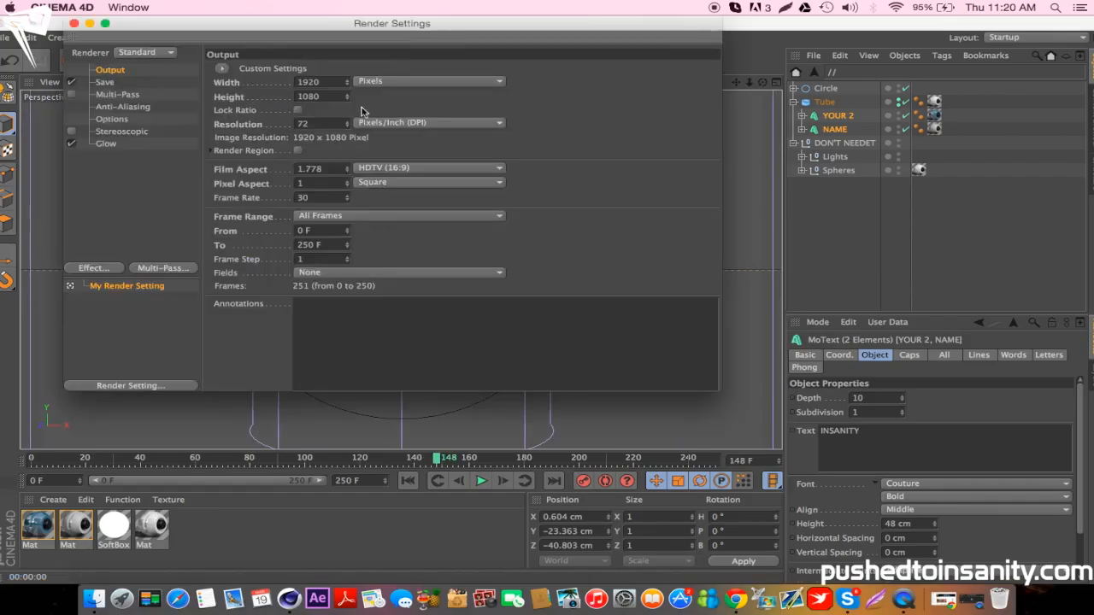
{"action": "left_click", "coordinate": [105, 82]}
{"action": "left_click", "coordinate": [701, 96]}
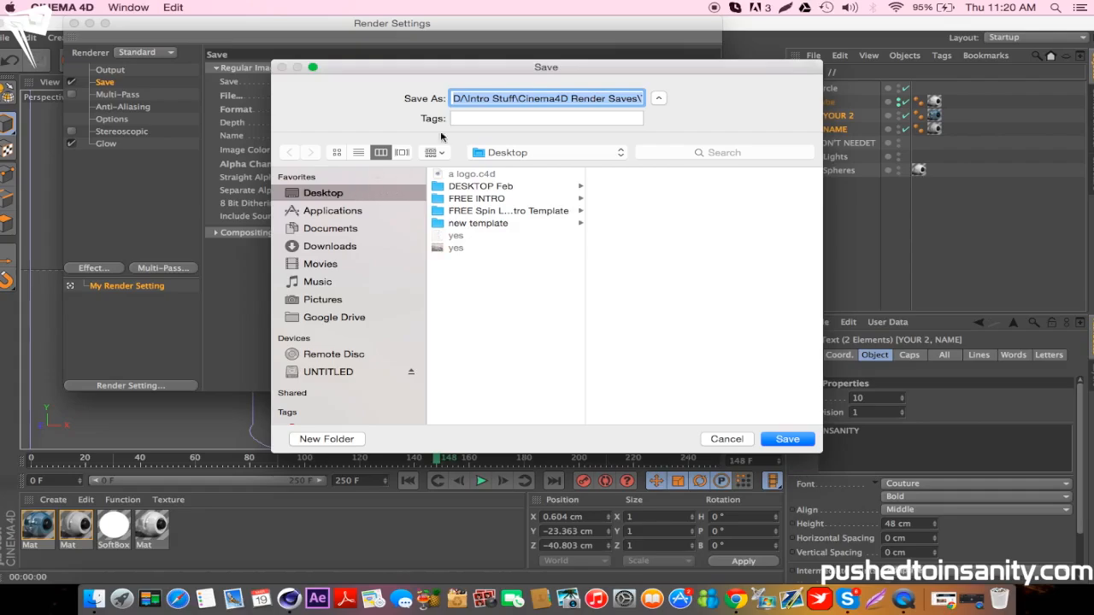
{"action": "left_click", "coordinate": [325, 439]}
{"action": "type", "text": "free intro template"}
{"action": "key", "text": "Return"}
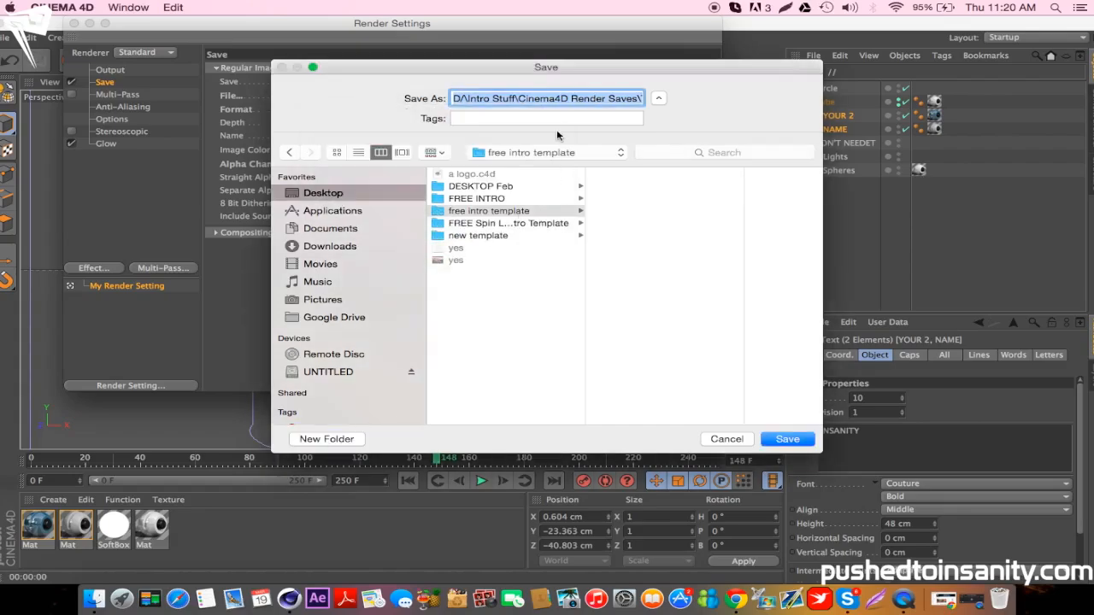
Name the render output file Intro render in that folder and start rendering to the Picture Viewer.
{"action": "key", "text": "BackSpace"}
{"action": "type", "text": "Intro"}
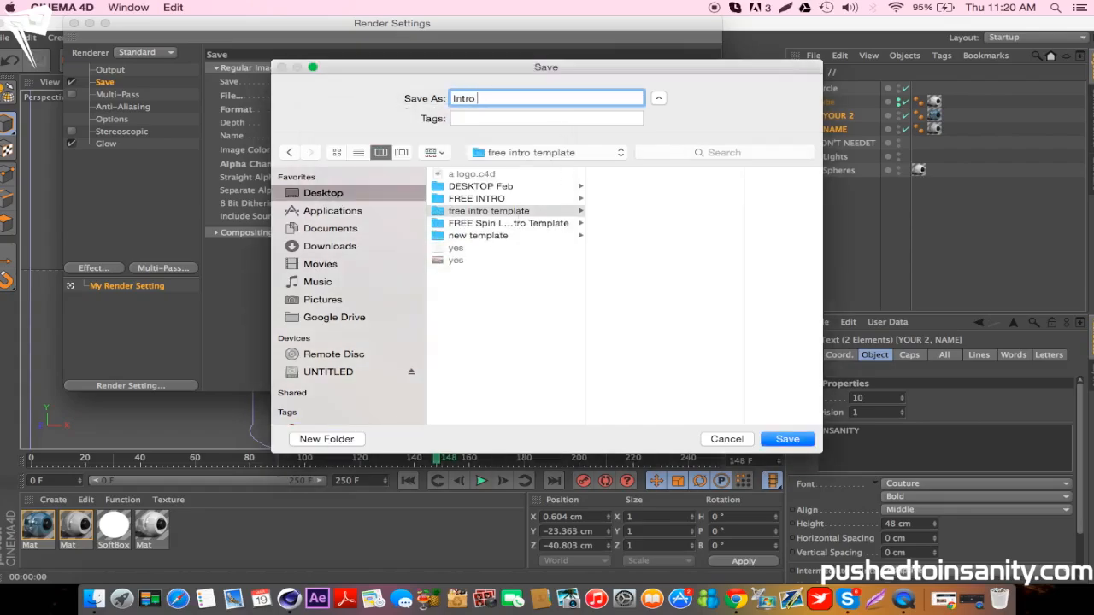
{"action": "key", "text": "Return"}
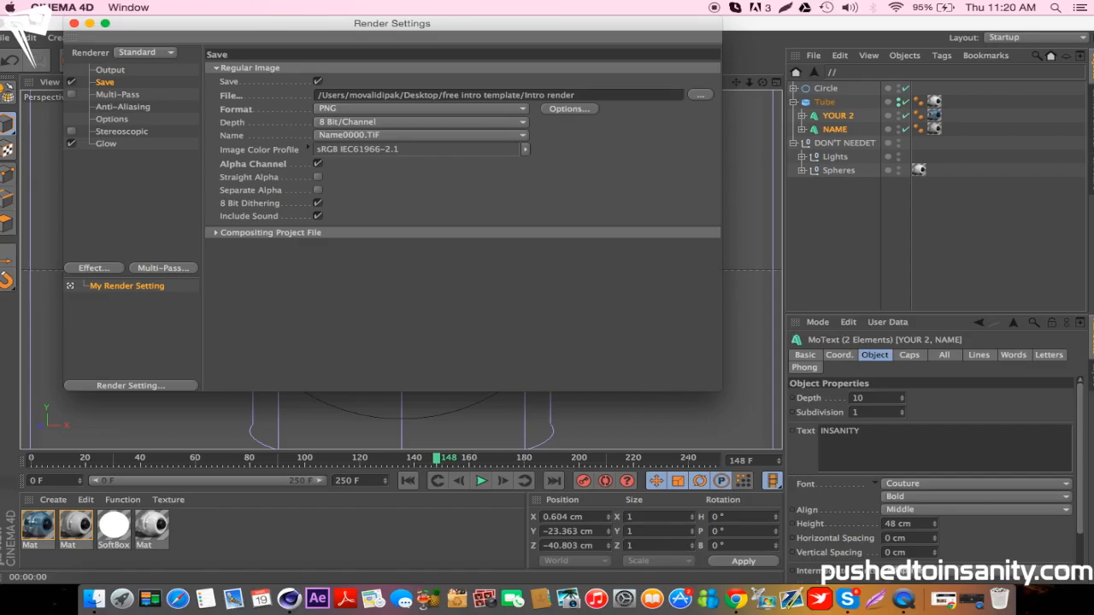
{"action": "left_click", "coordinate": [74, 23]}
{"action": "left_click", "coordinate": [362, 51]}
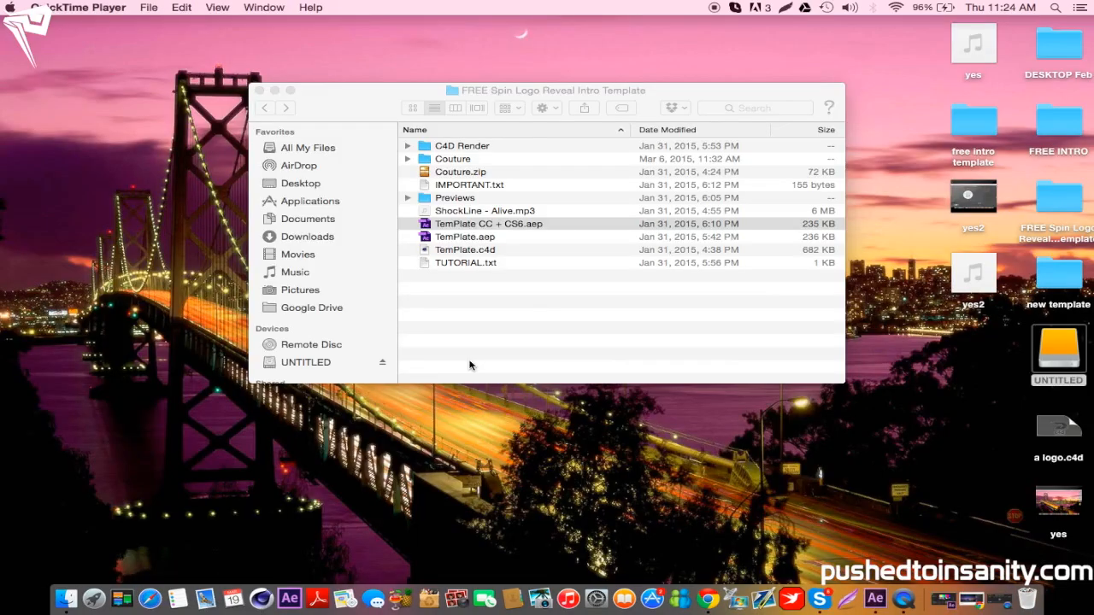
Open the project TemPlate CC + CS6.aep in After Effects, accepting the version conversion and dismissing the missing effects and file notices.
{"action": "left_click", "coordinate": [600, 289]}
{"action": "double_click", "coordinate": [528, 226]}
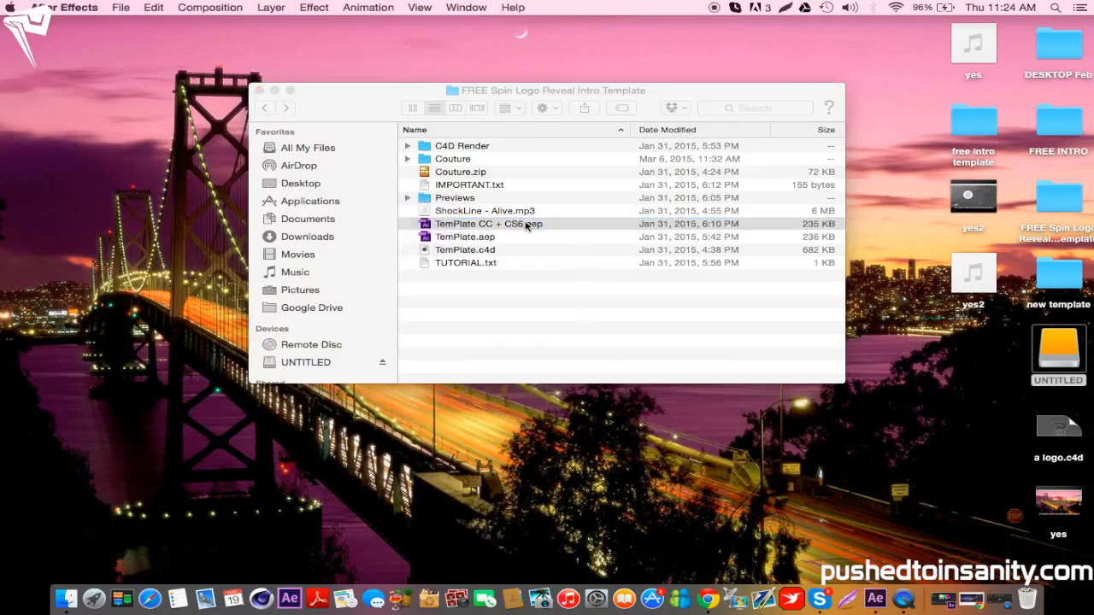
{"action": "left_click", "coordinate": [550, 327]}
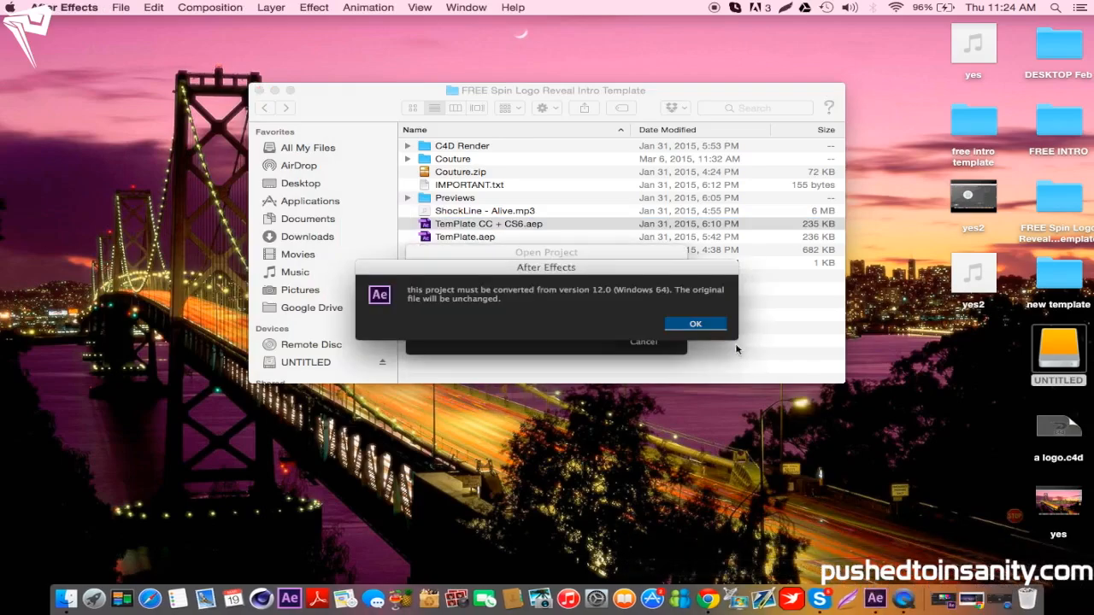
{"action": "left_click", "coordinate": [694, 322]}
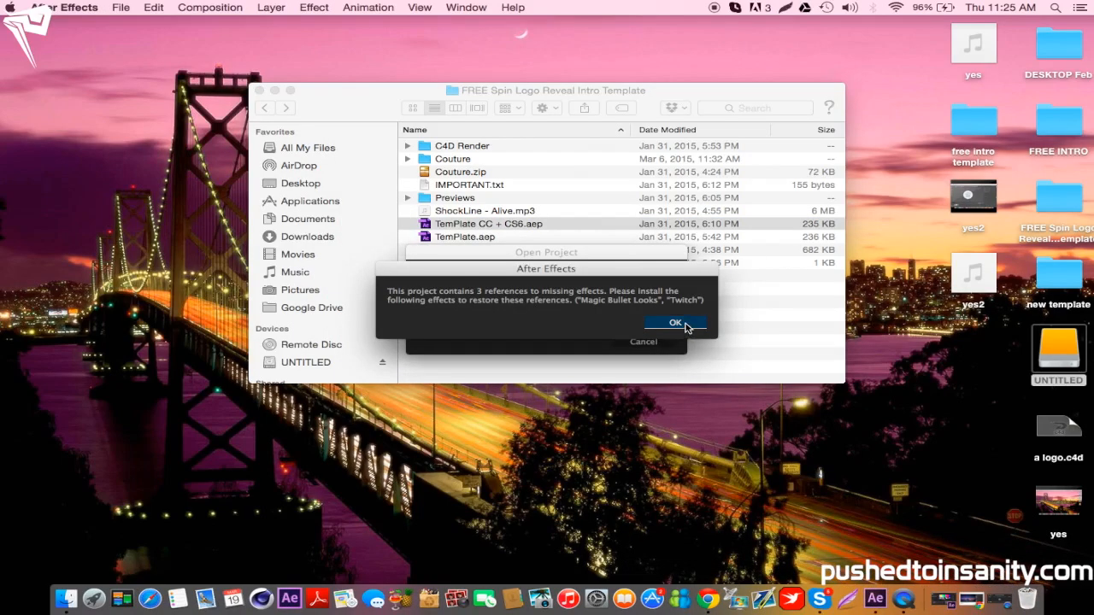
{"action": "left_click", "coordinate": [675, 323]}
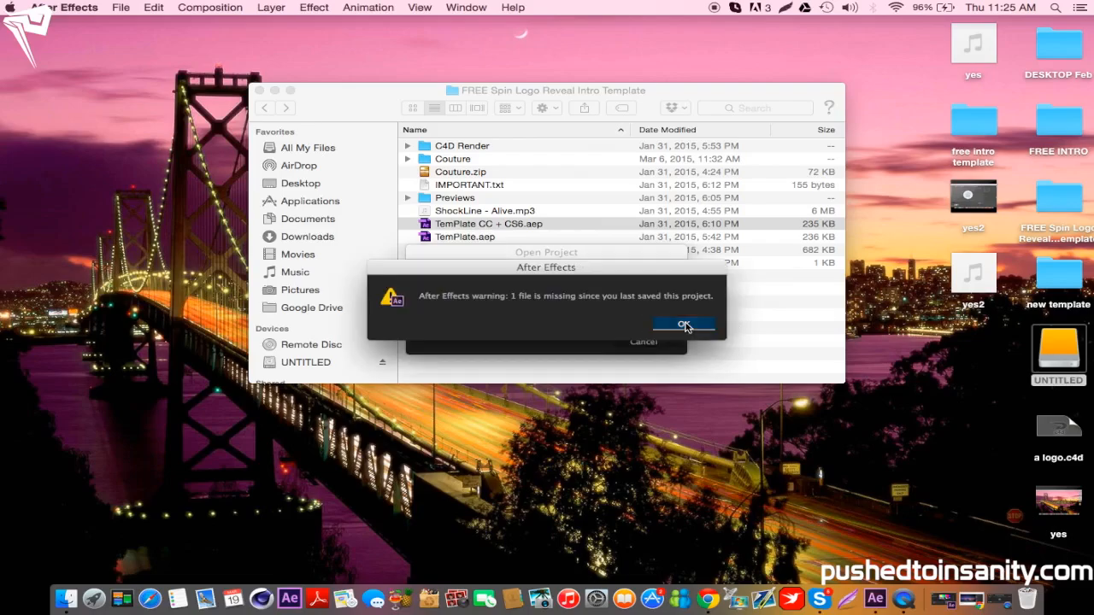
{"action": "left_click", "coordinate": [684, 325]}
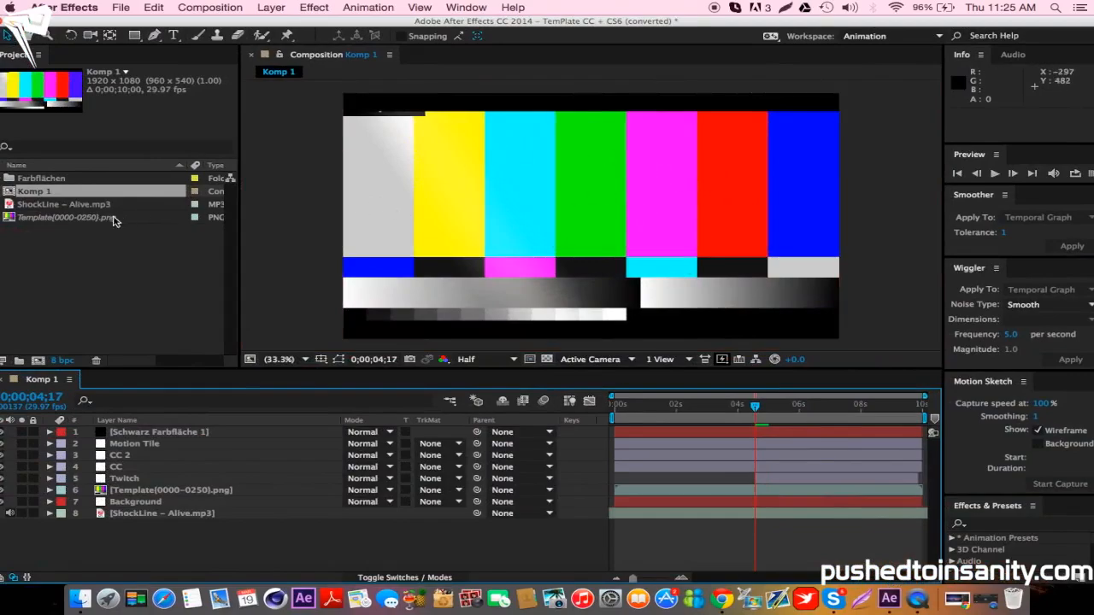
Replace the missing Template[0000-0250].png footage with the PNG sequence starting at CG intro0000.png from the intro work folder.
{"action": "left_click", "coordinate": [85, 248]}
{"action": "left_click", "coordinate": [62, 219]}
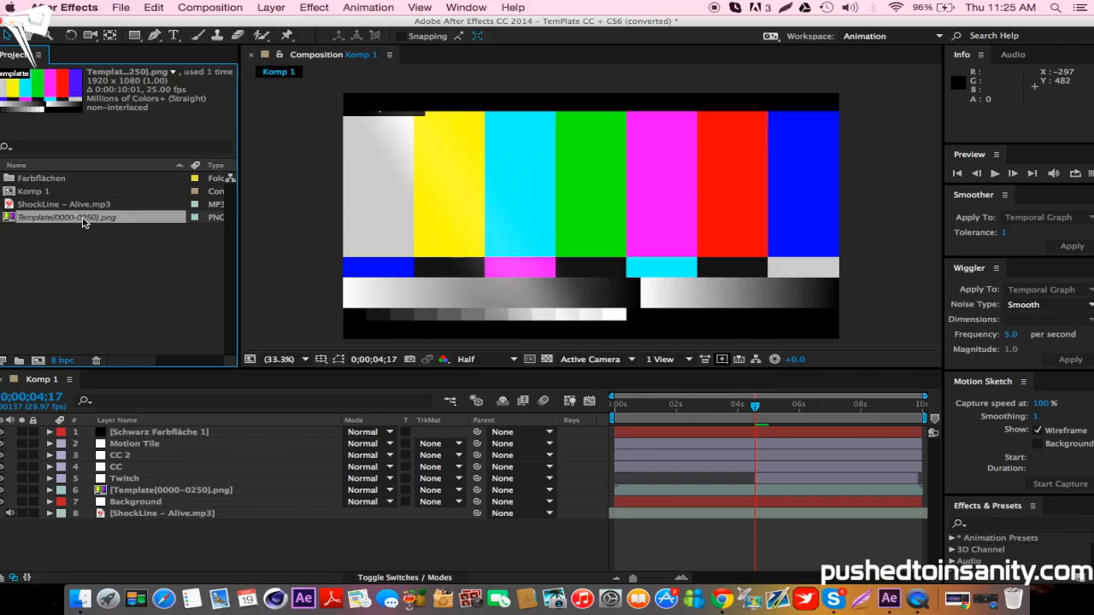
{"action": "right_click", "coordinate": [105, 218]}
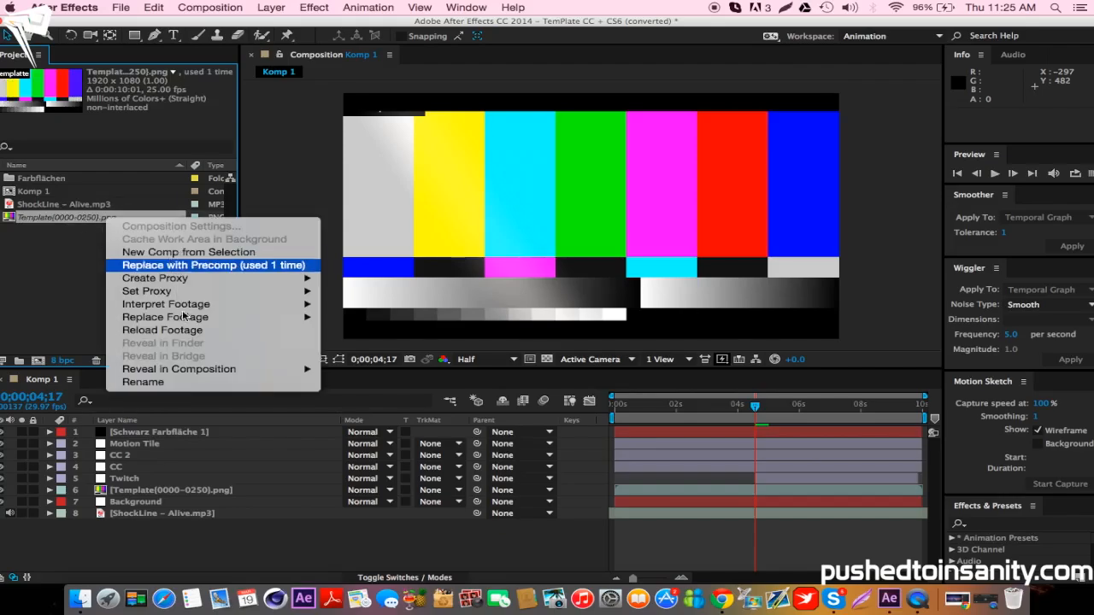
{"action": "mouse_move", "coordinate": [185, 319]}
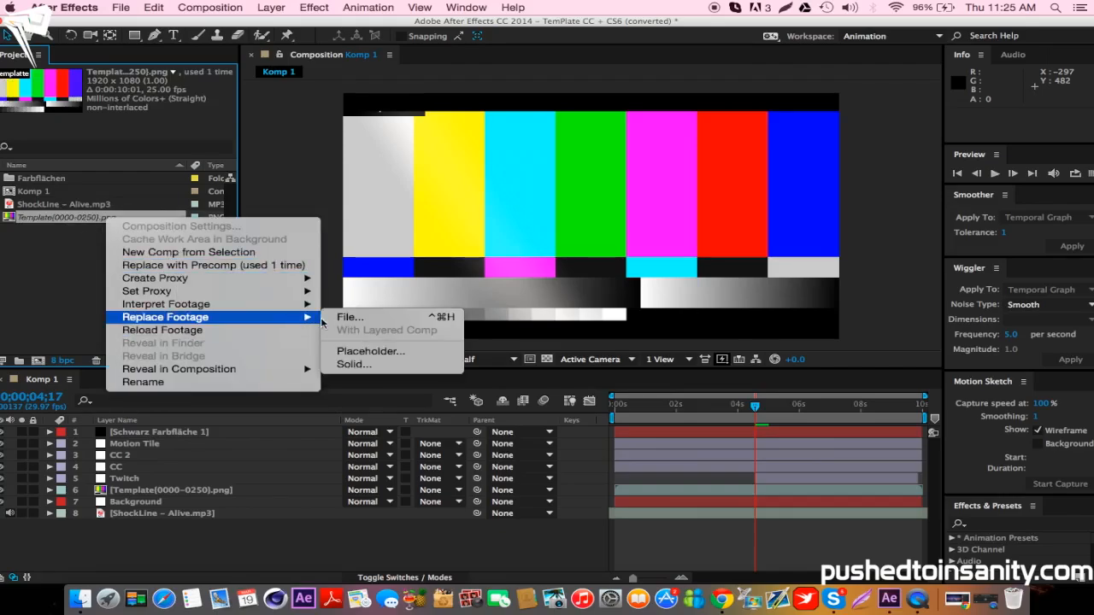
{"action": "left_click", "coordinate": [351, 317]}
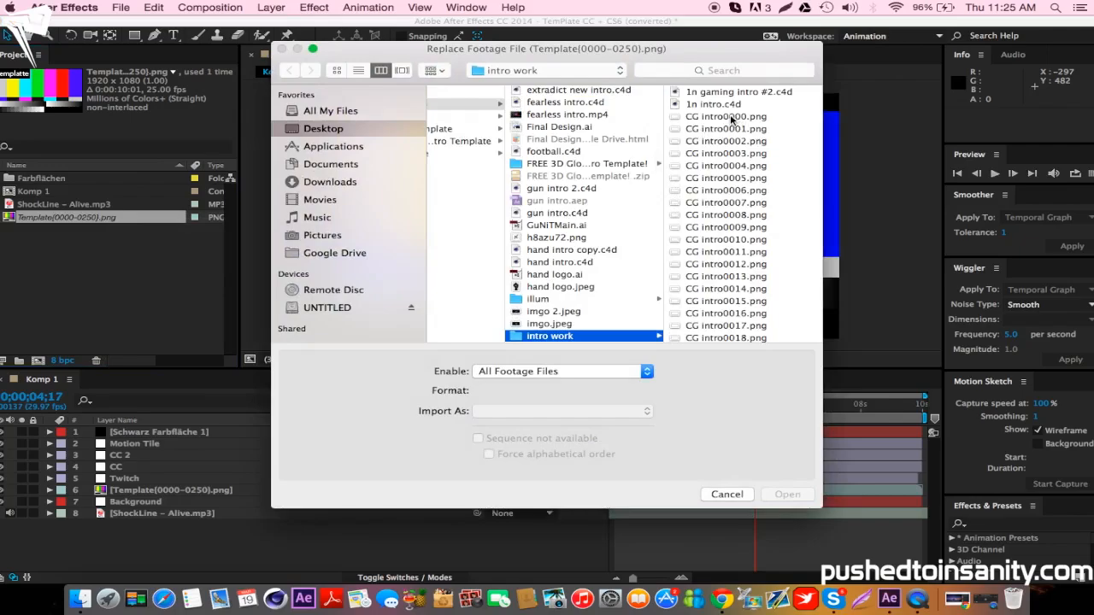
{"action": "left_click_drag", "start_coordinate": [703, 49], "coordinate": [760, 23]}
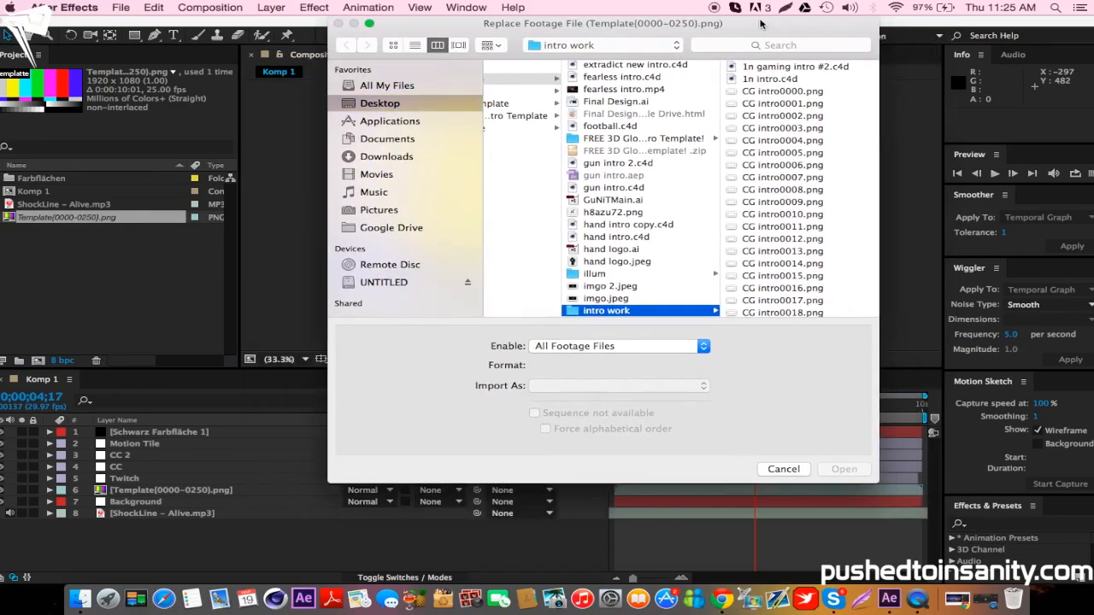
{"action": "left_click", "coordinate": [799, 92]}
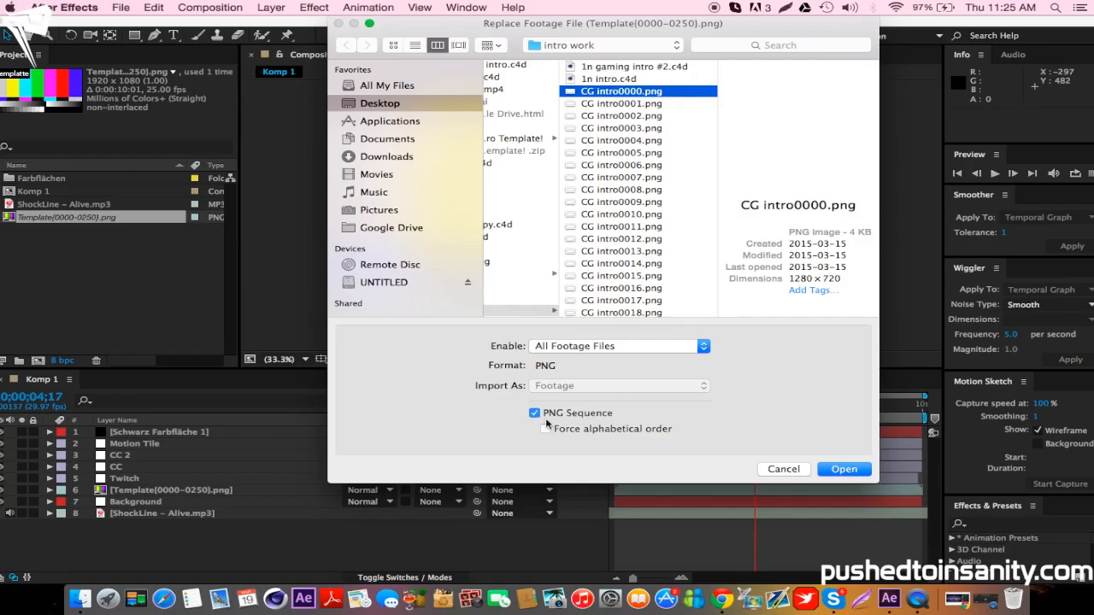
{"action": "left_click", "coordinate": [840, 470]}
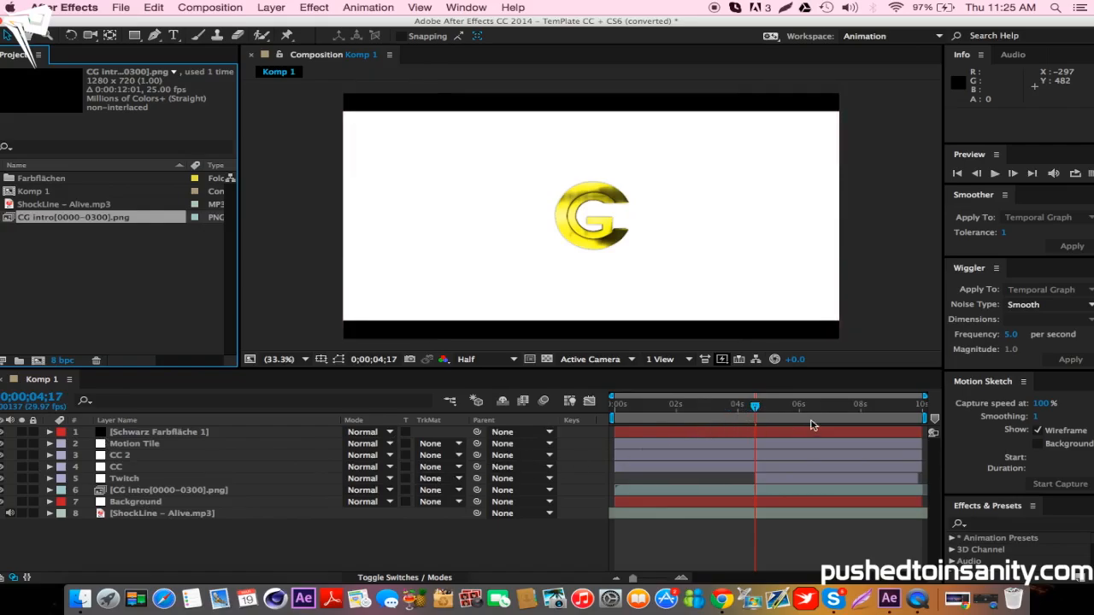
Add the selected CG intro sequence to the render queue.
{"action": "left_click", "coordinate": [221, 7]}
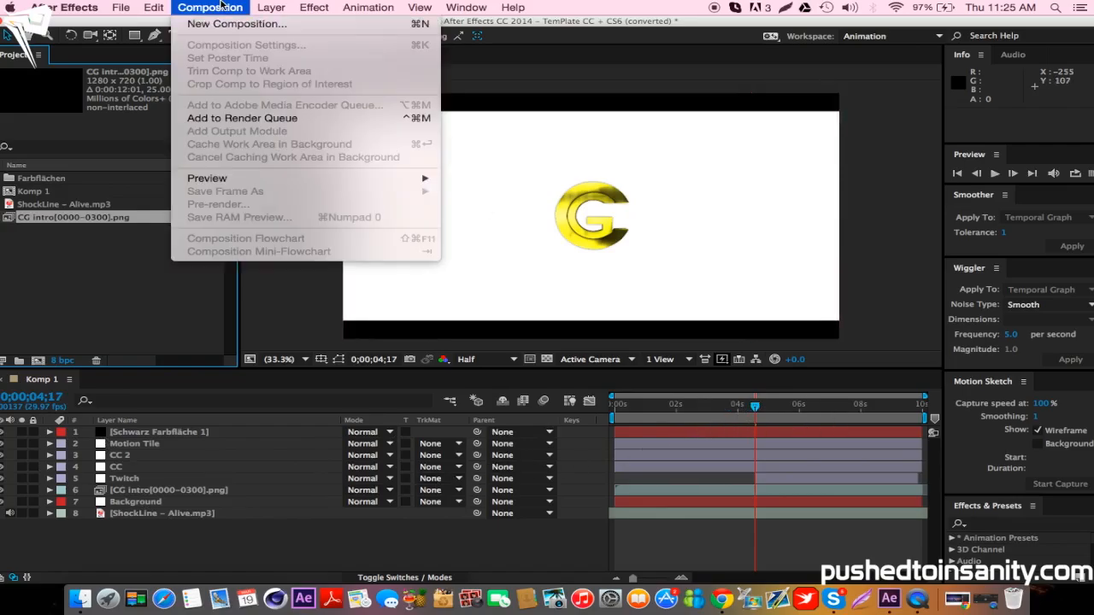
{"action": "left_click", "coordinate": [237, 119]}
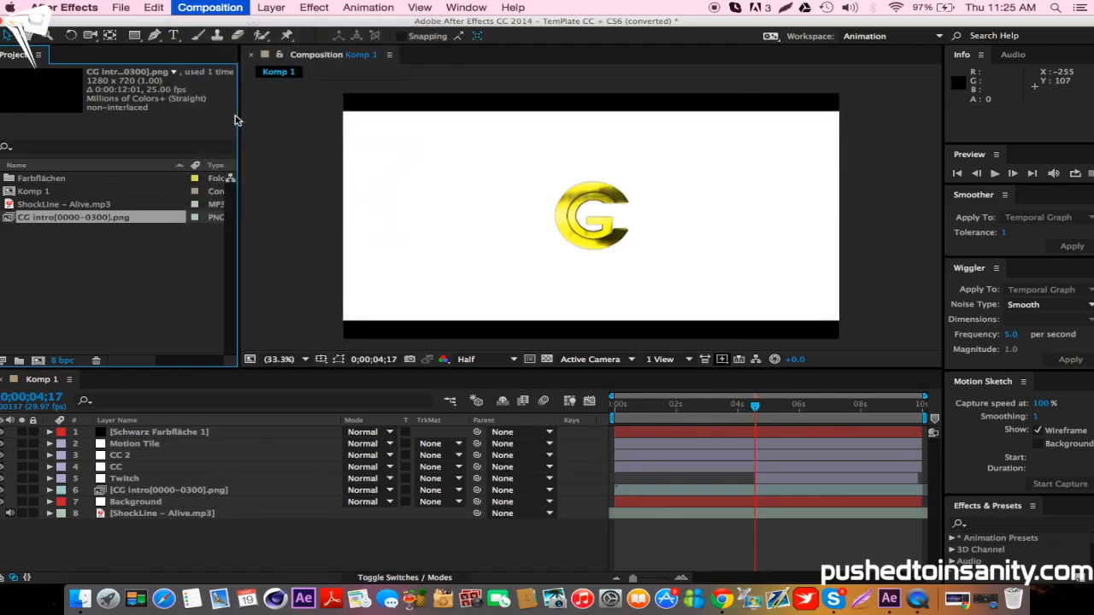